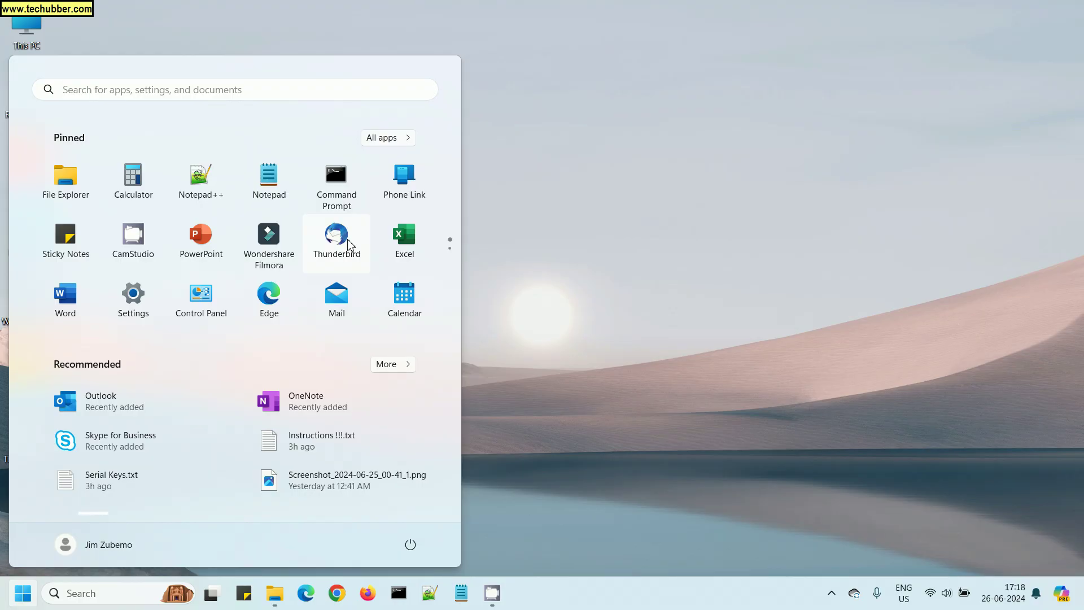
Launch Thunderbird, close the Edge donation page, and return to the Welcome home page.
click(349, 243)
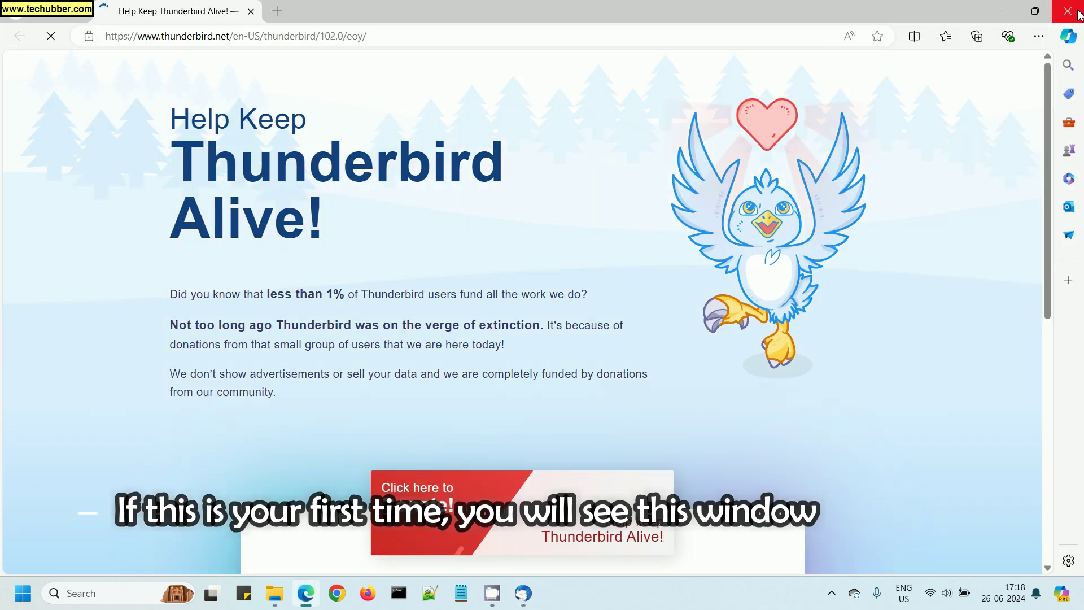
click(1067, 12)
drag(451, 14, 447, 45)
click(472, 18)
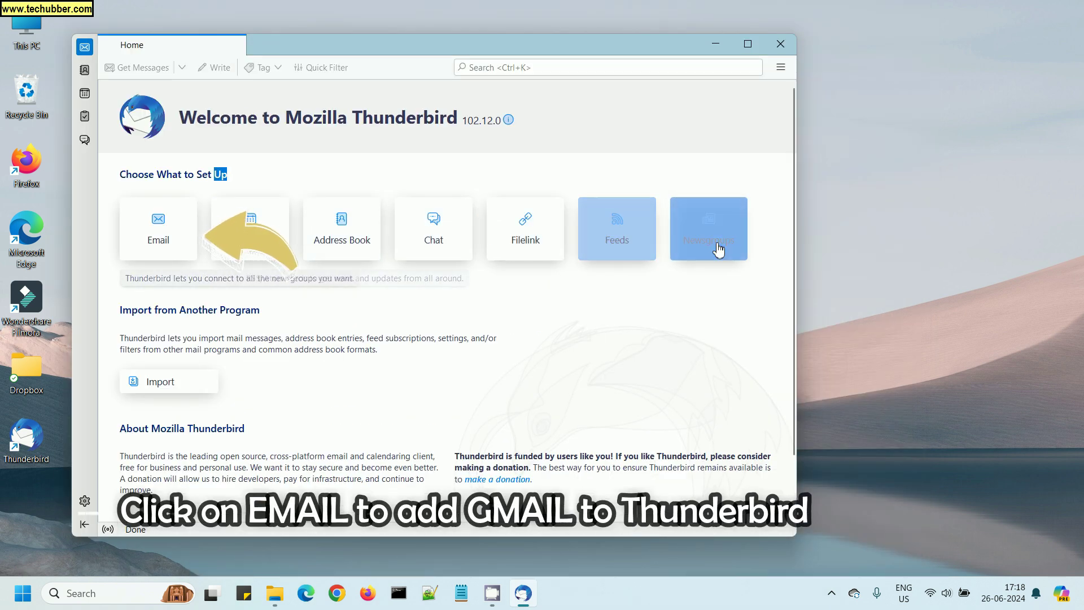
Fill in the full name, the Gmail address and the account password, then submit the email setup form.
click(163, 236)
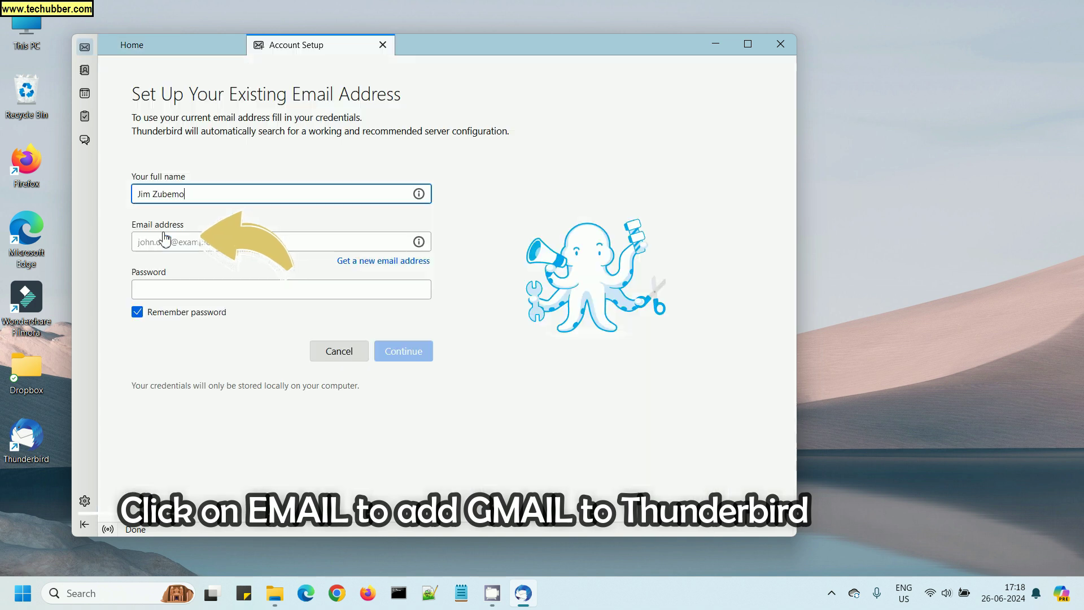
drag(204, 194, 111, 198)
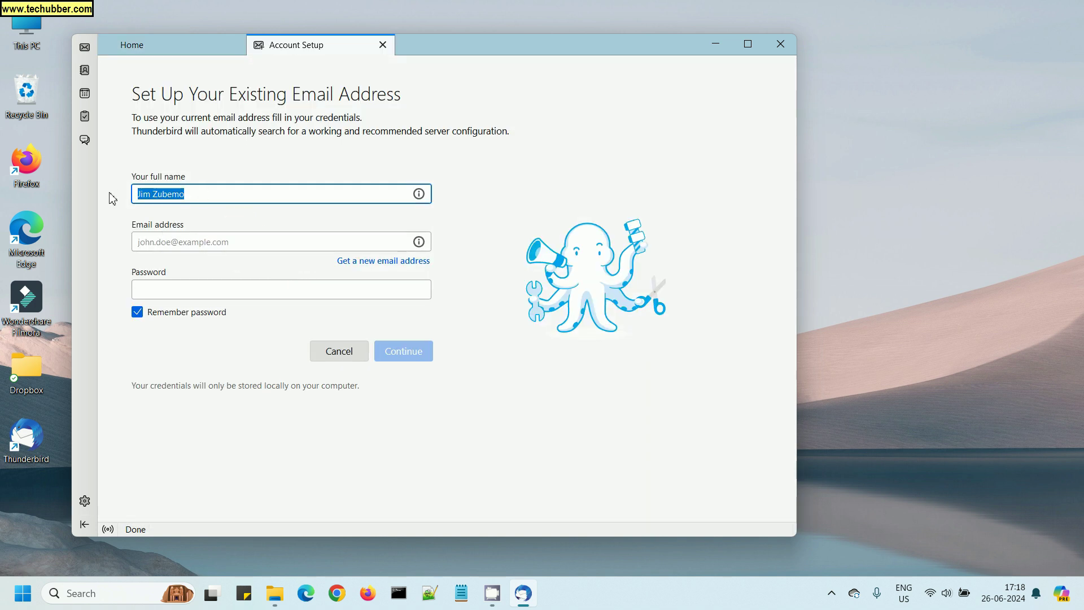
text(ATS)
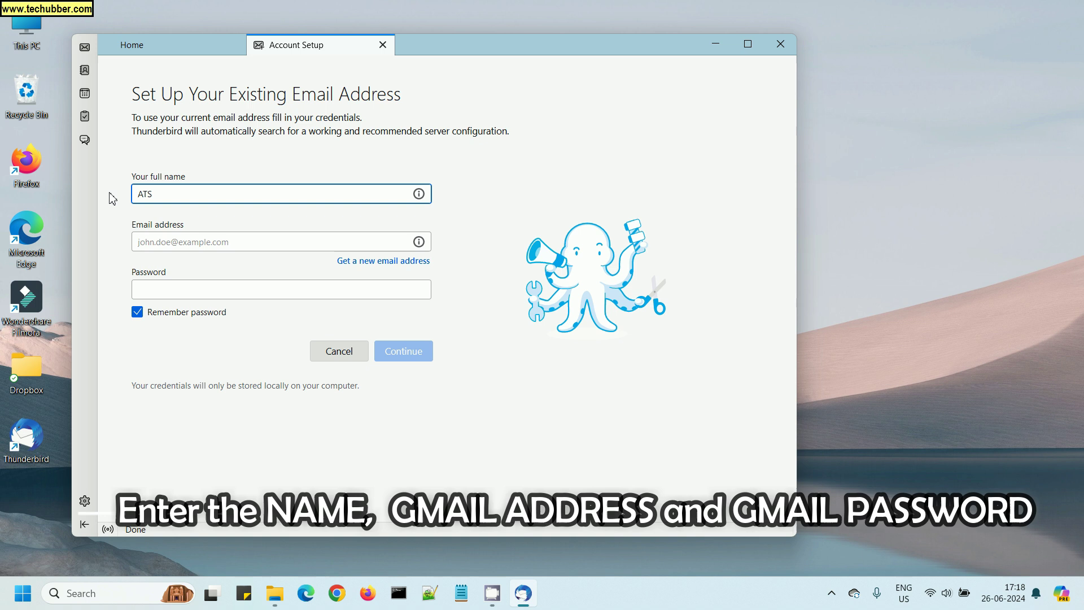
key(Tab)
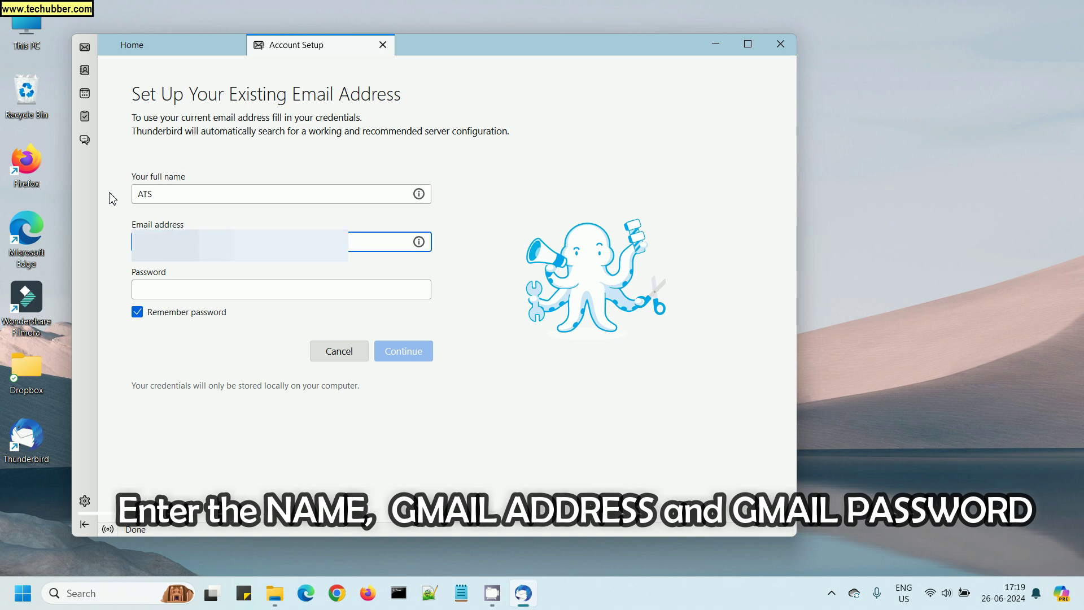
key(ctrl+v)
key(Tab)
text(••••••••••)
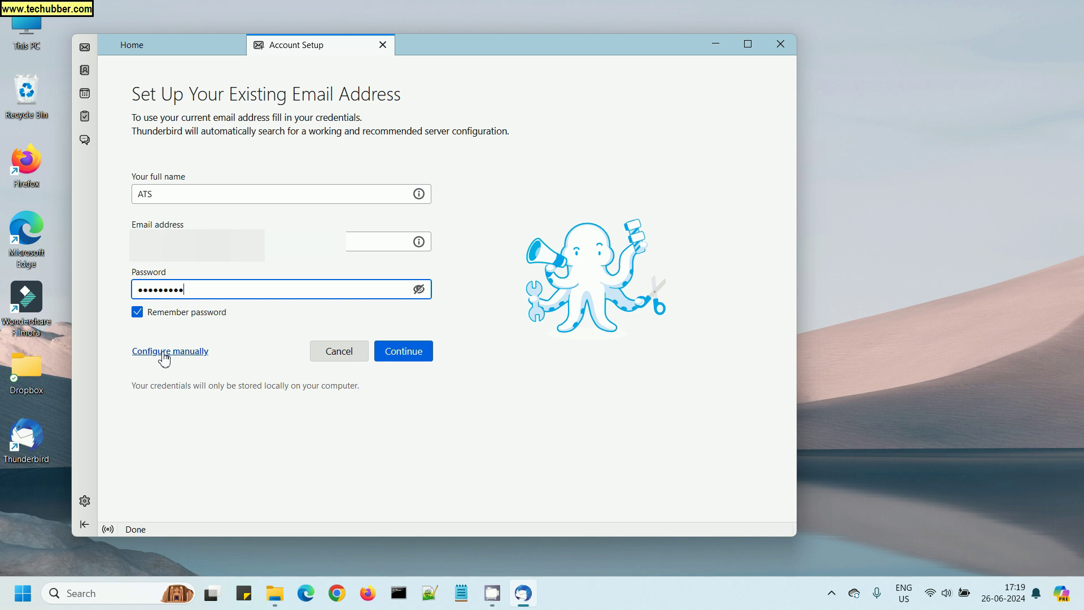
click(396, 356)
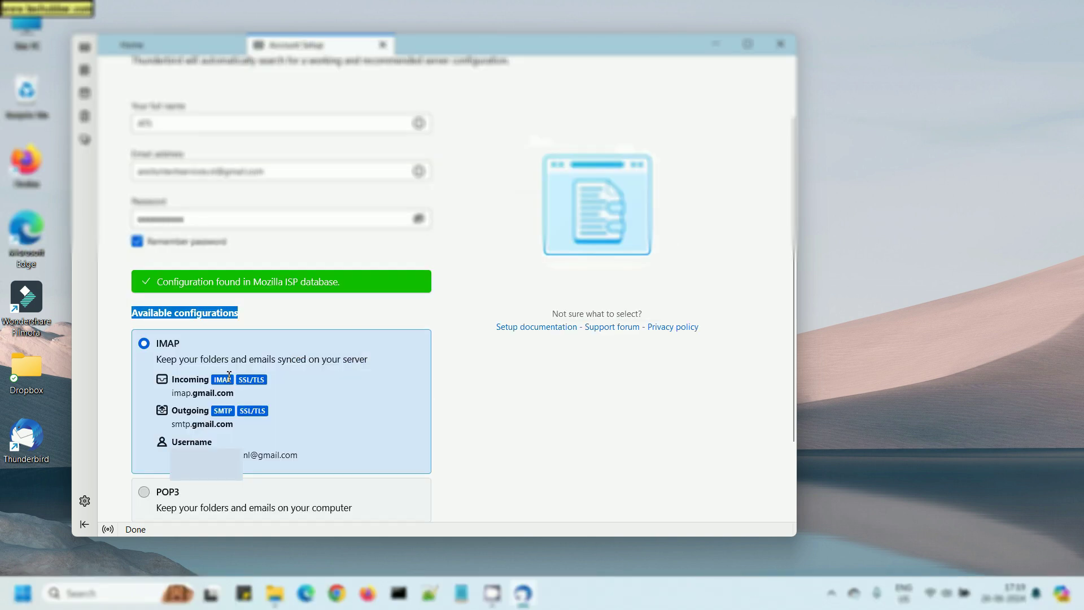
Choose IMAP (imap.gmail.com incoming, smtp.gmail.com outgoing) instead of POP3.
scroll(229, 375, down, 1)
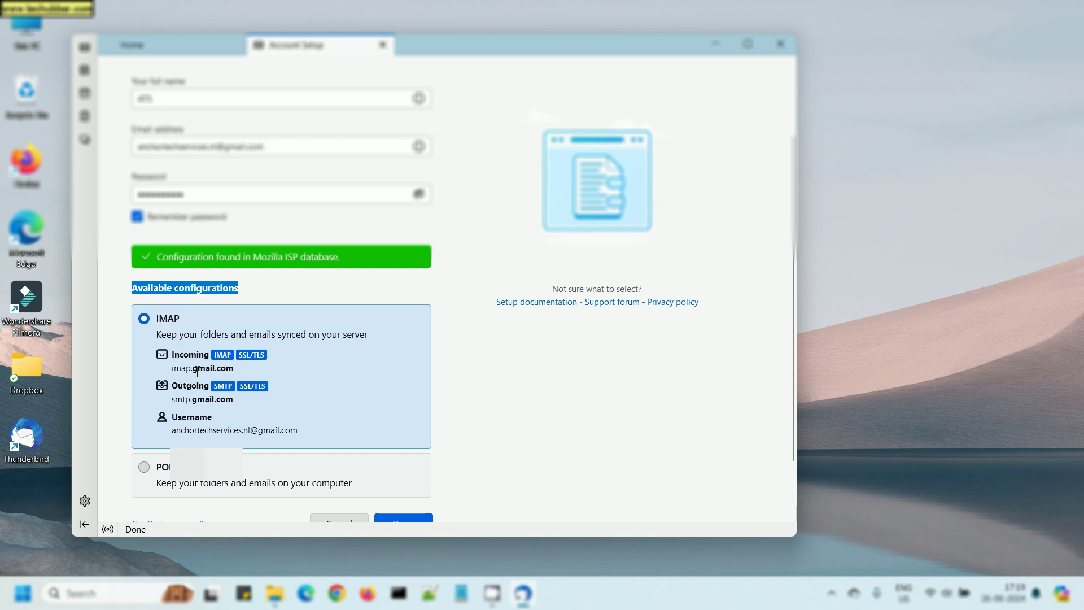
drag(182, 367, 305, 450)
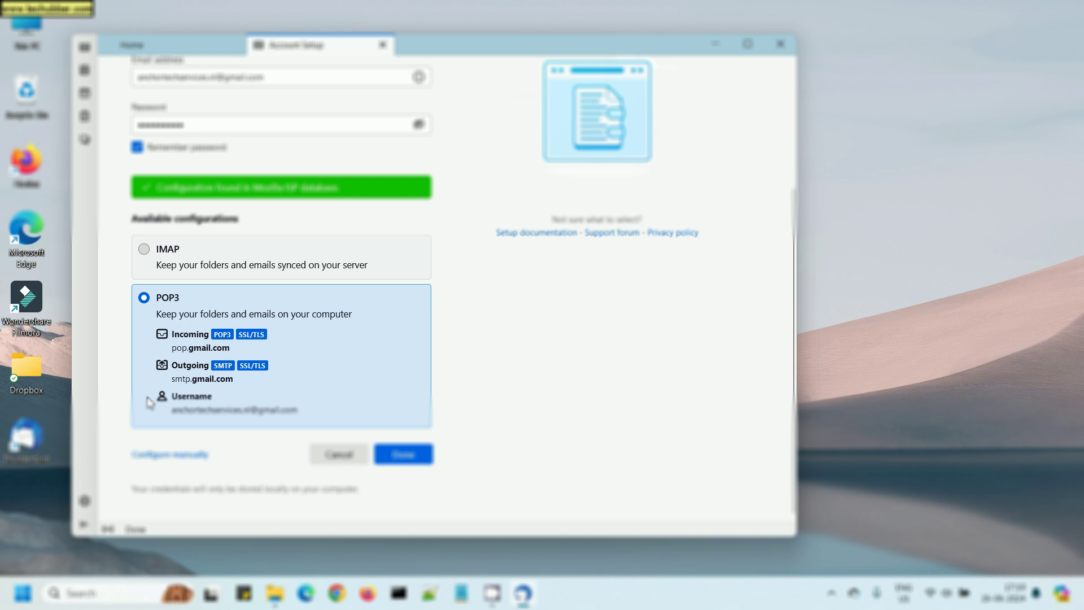
click(149, 250)
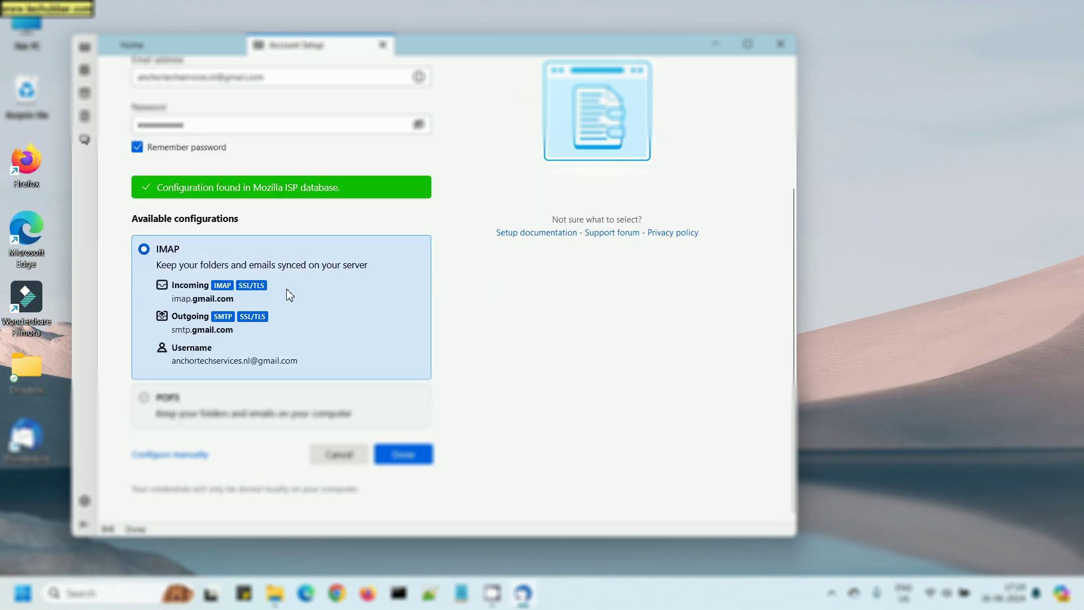
Create the account and sign in to Google with the account's e-mail and password.
click(407, 450)
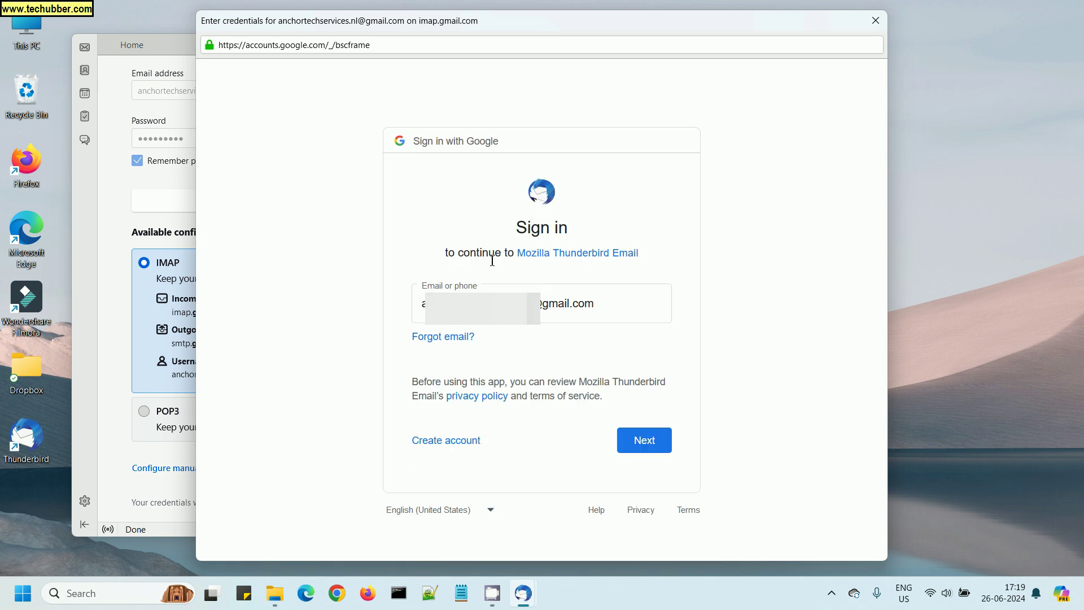
triple_click(571, 303)
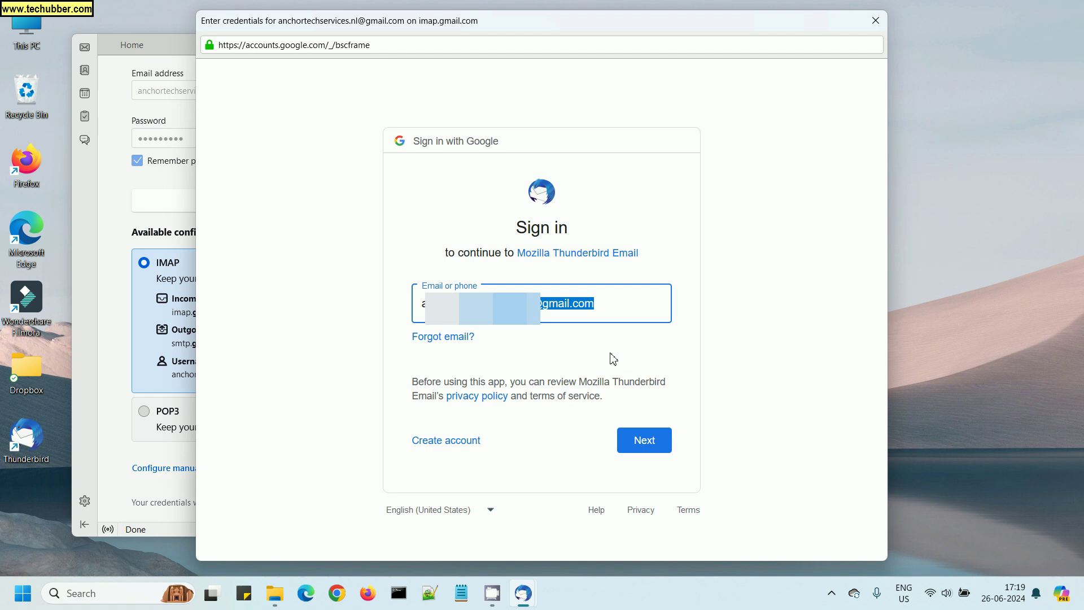
click(644, 449)
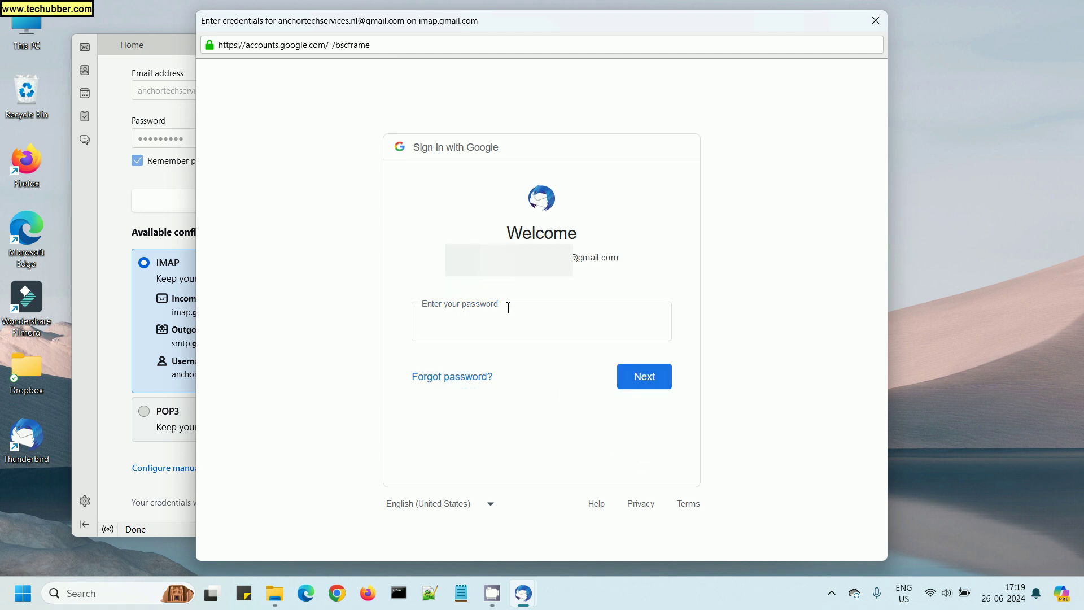
click(508, 325)
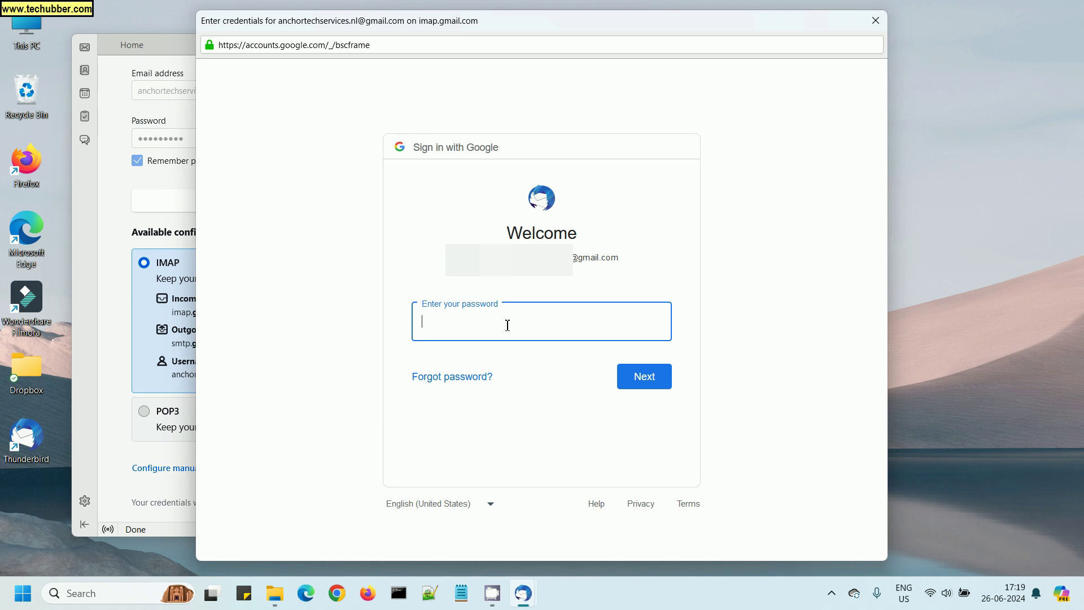
text(•••••••••)
click(640, 380)
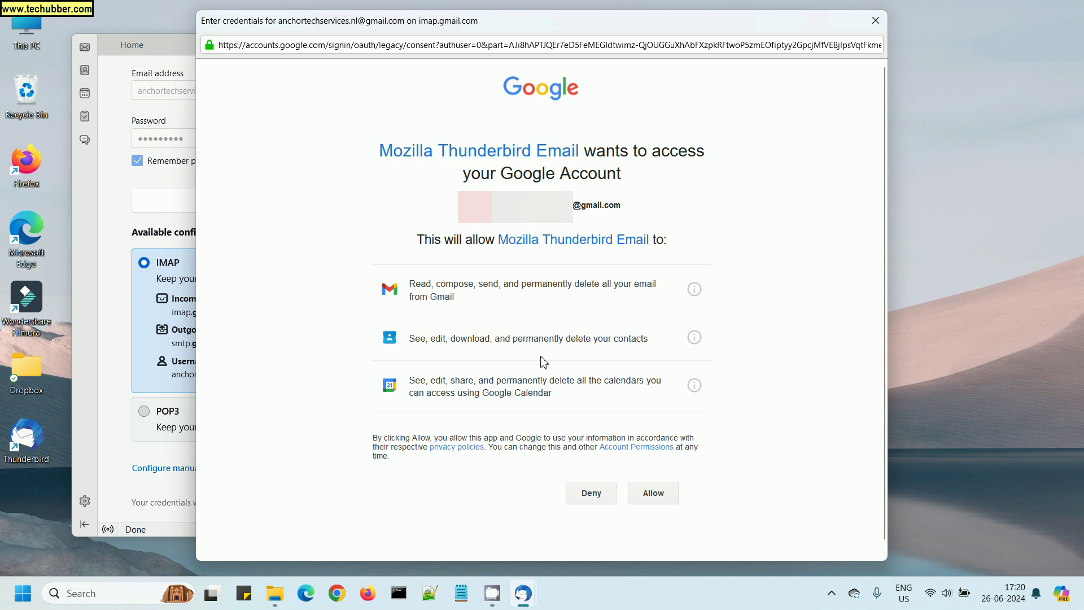
Allow Thunderbird access to the Google account and scroll down to the linked address book and calendars.
click(657, 498)
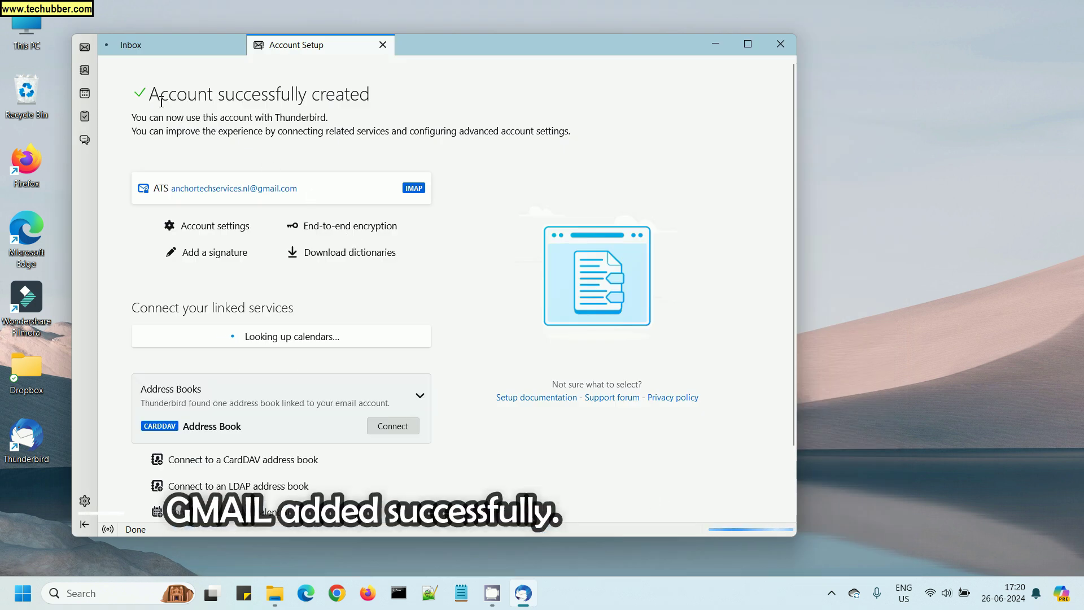
drag(144, 93, 394, 95)
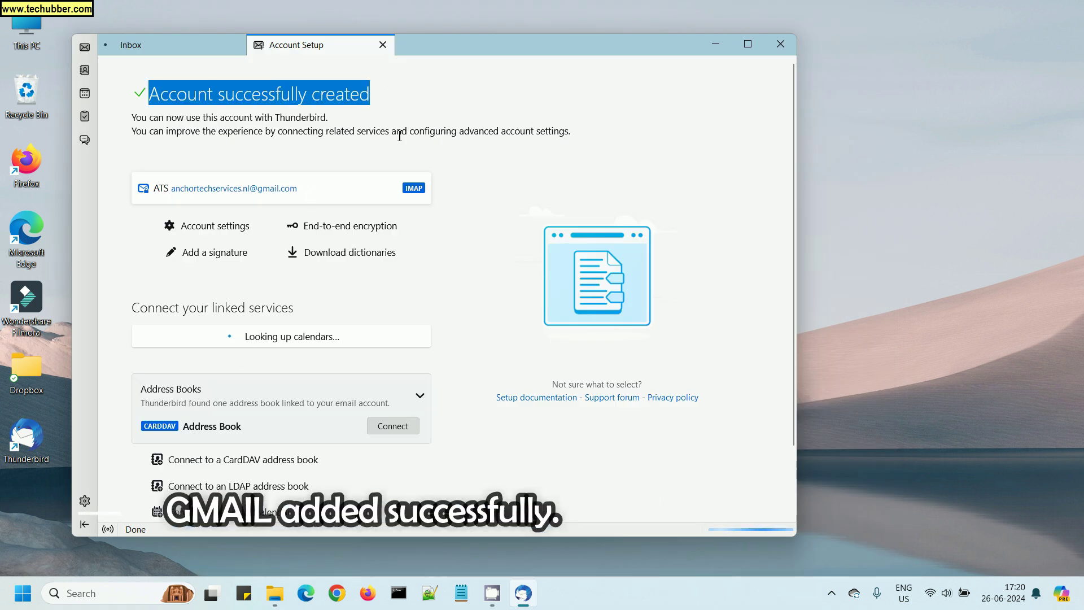
drag(132, 116, 318, 119)
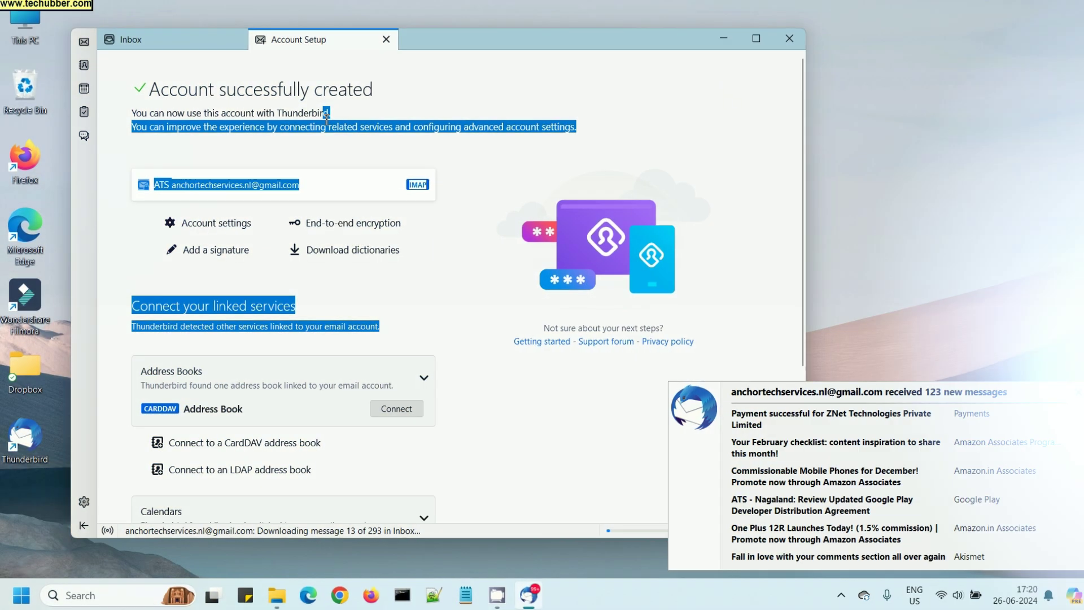
click(302, 160)
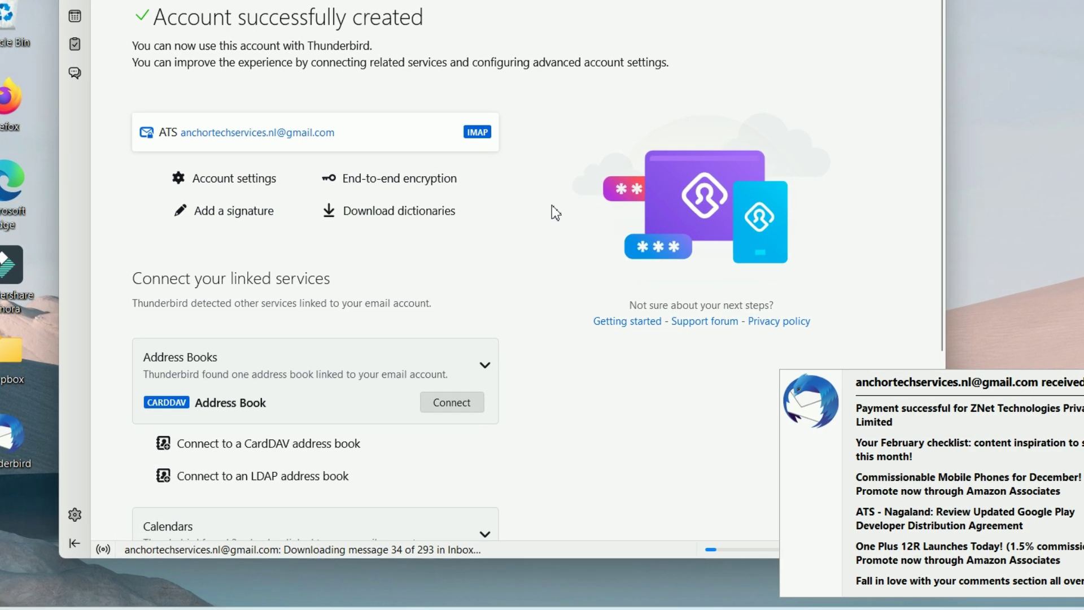
scroll(526, 329, down, 3)
scroll(535, 329, down, 2)
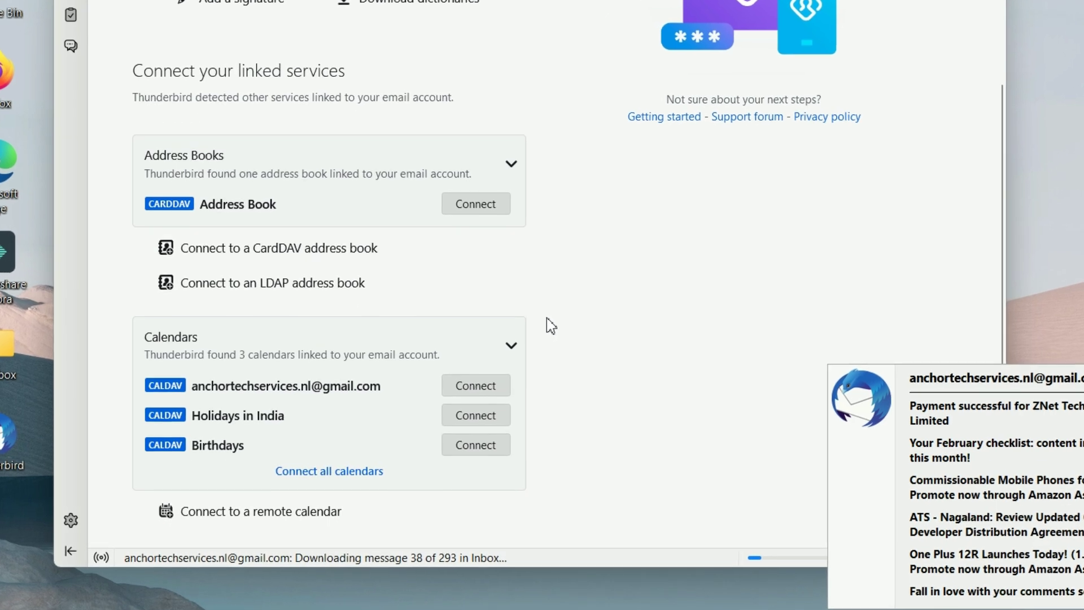
drag(144, 70, 338, 76)
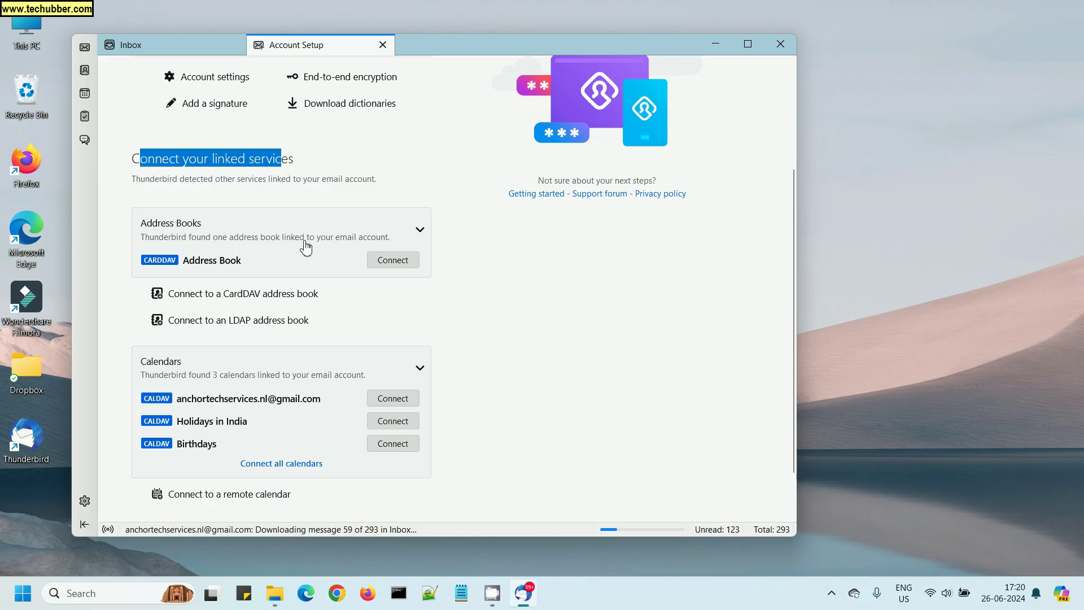
Connect the linked address book under Address Books.
click(451, 140)
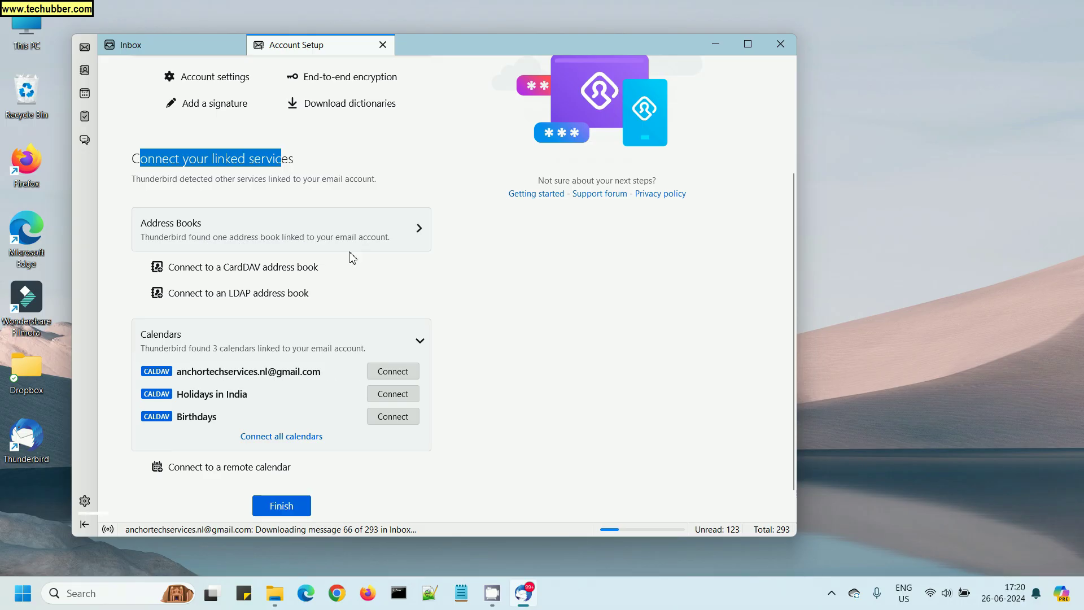
click(341, 237)
click(392, 260)
scroll(386, 319, down, 2)
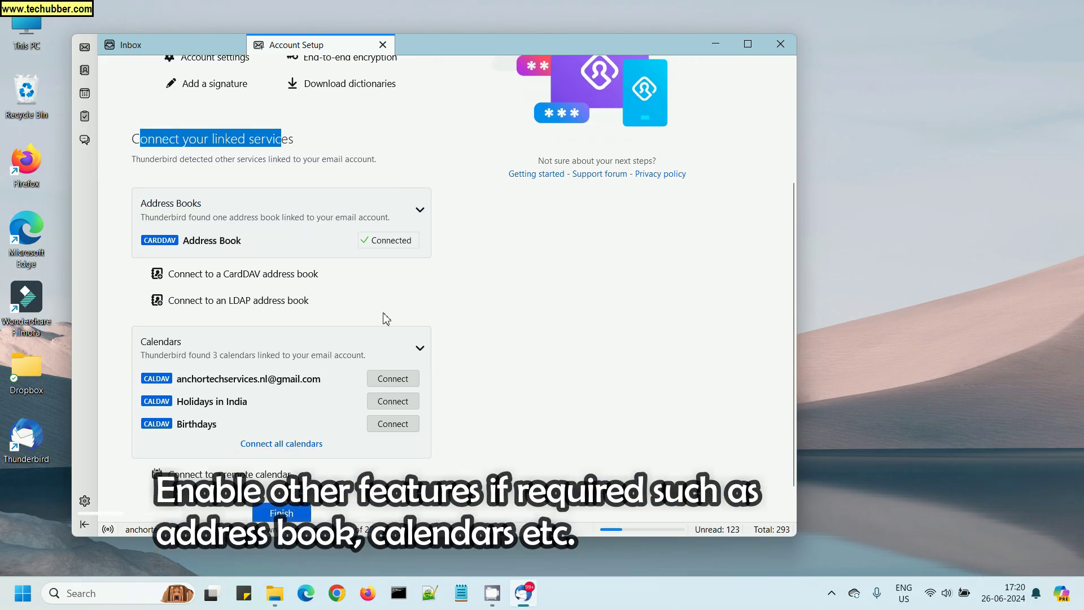
scroll(386, 319, down, 1)
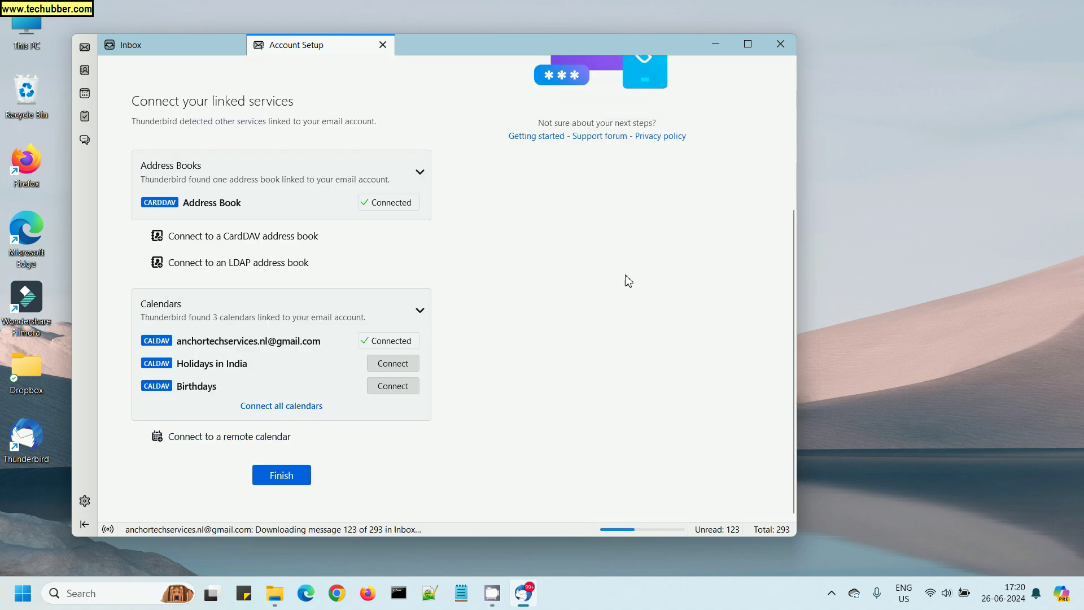
scroll(612, 253, up, 5)
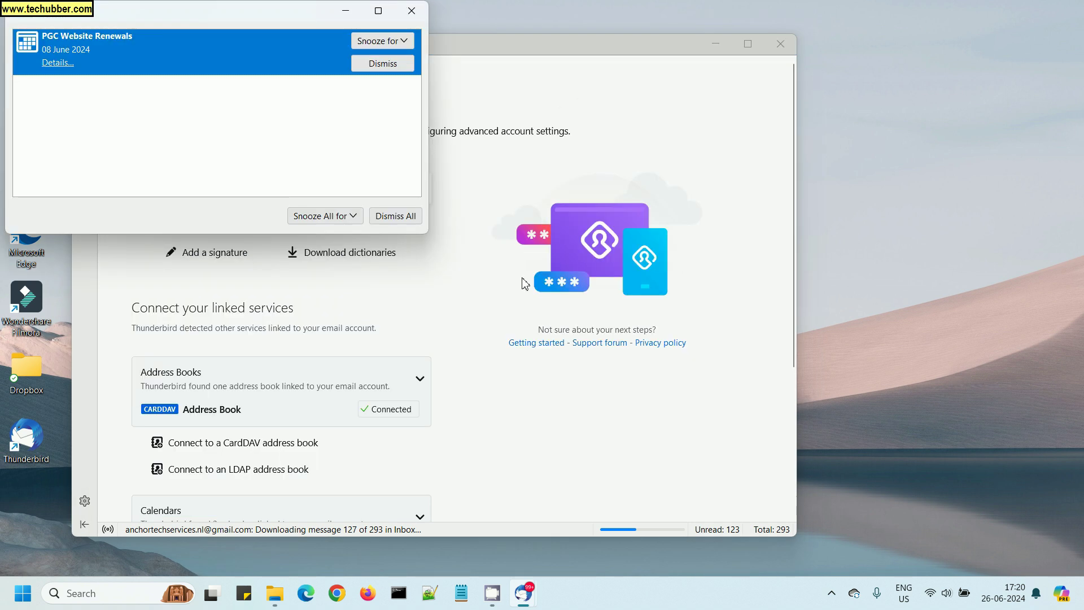
Dismiss the calendar reminder and go to the account's signature settings.
drag(113, 17, 300, 204)
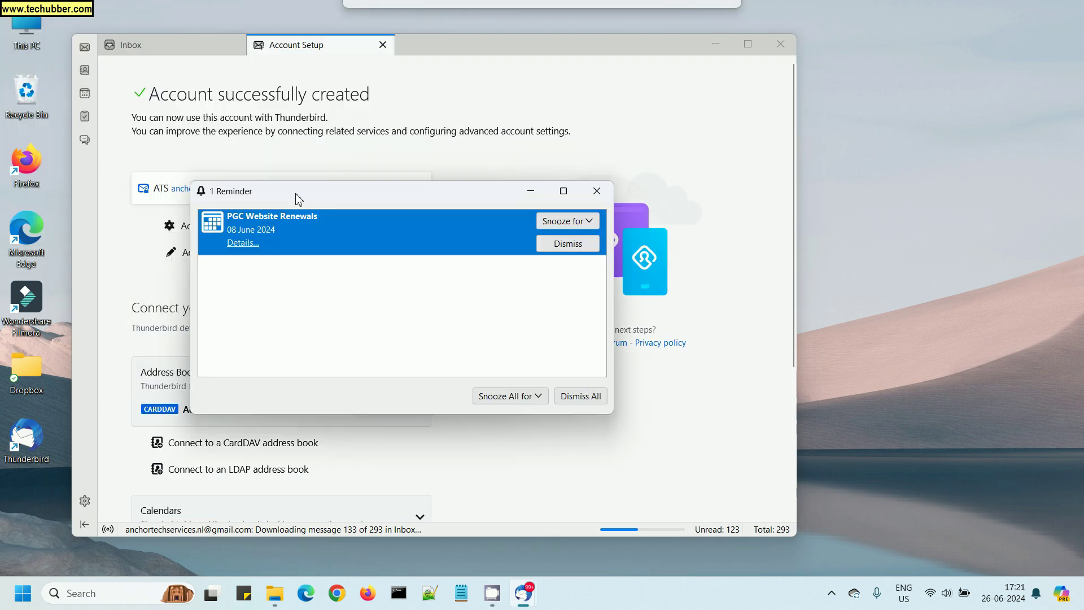
click(566, 259)
click(566, 254)
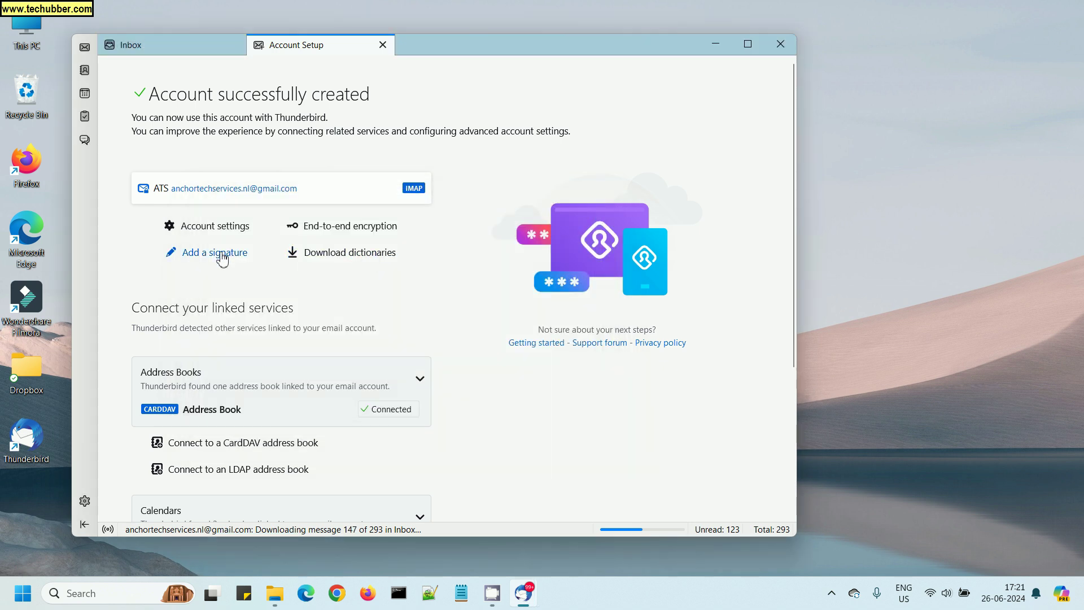
click(222, 257)
Write the plain-text signature 'Regards,' followed by a new line, with Use HTML turned off.
text(Reg)
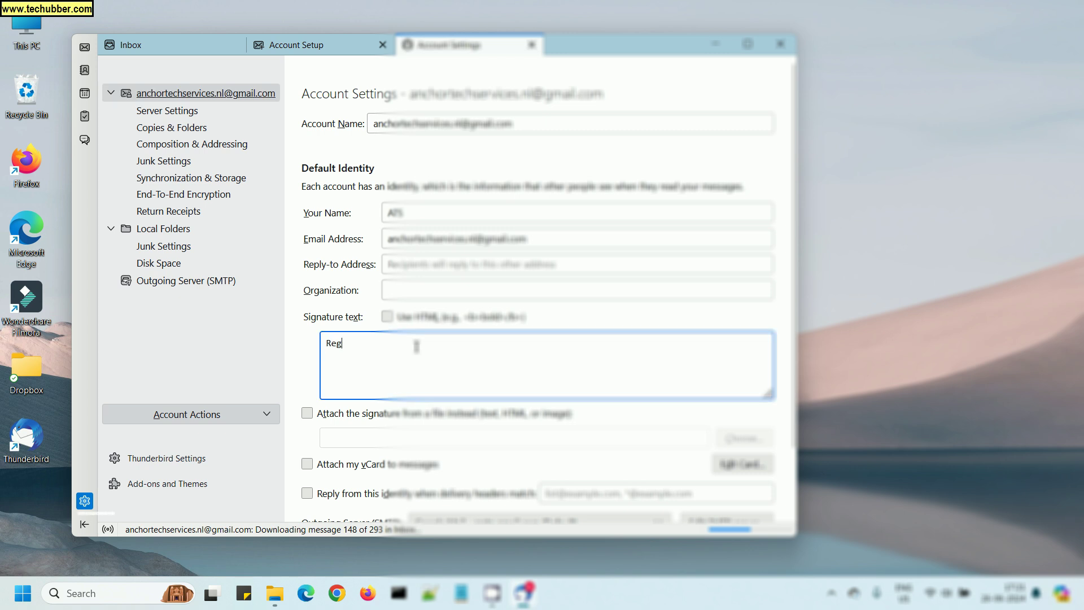
text(ards)
click(387, 316)
text(,)
key(Return)
text(<br/>)
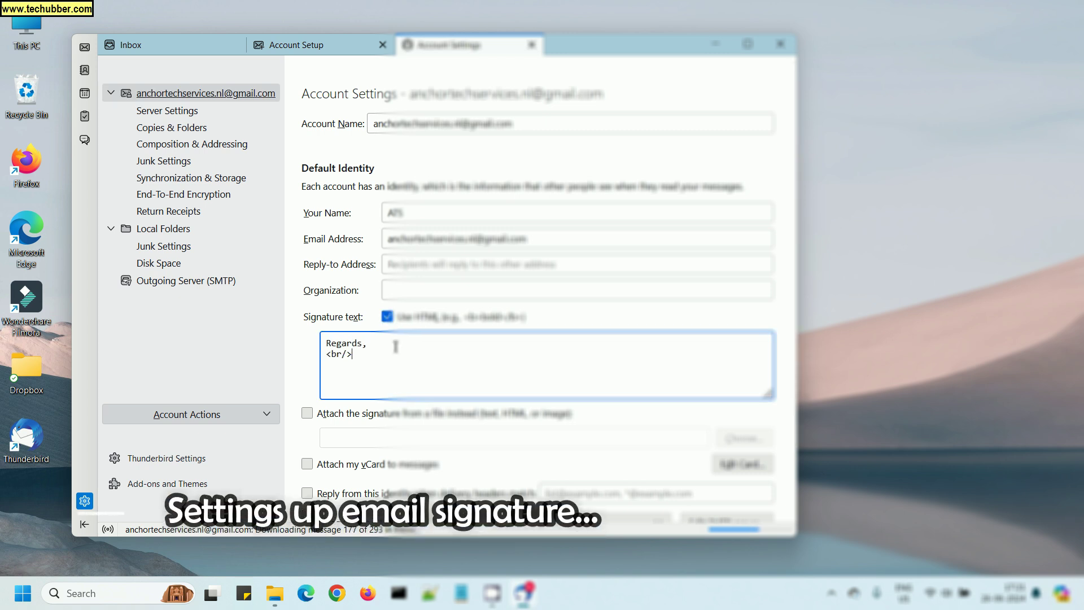
key(ctrl+a)
key(BackSpace)
click(387, 316)
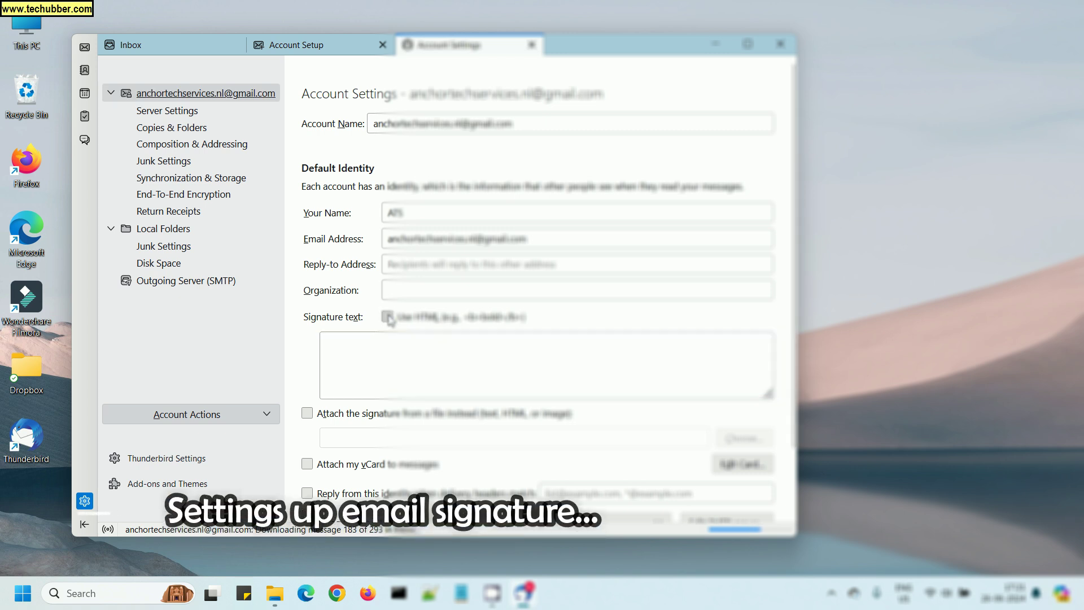
click(382, 339)
text(Regards,)
key(Return)
In Server Settings, move deleted messages to the Gmail Trash folder.
text(ATS)
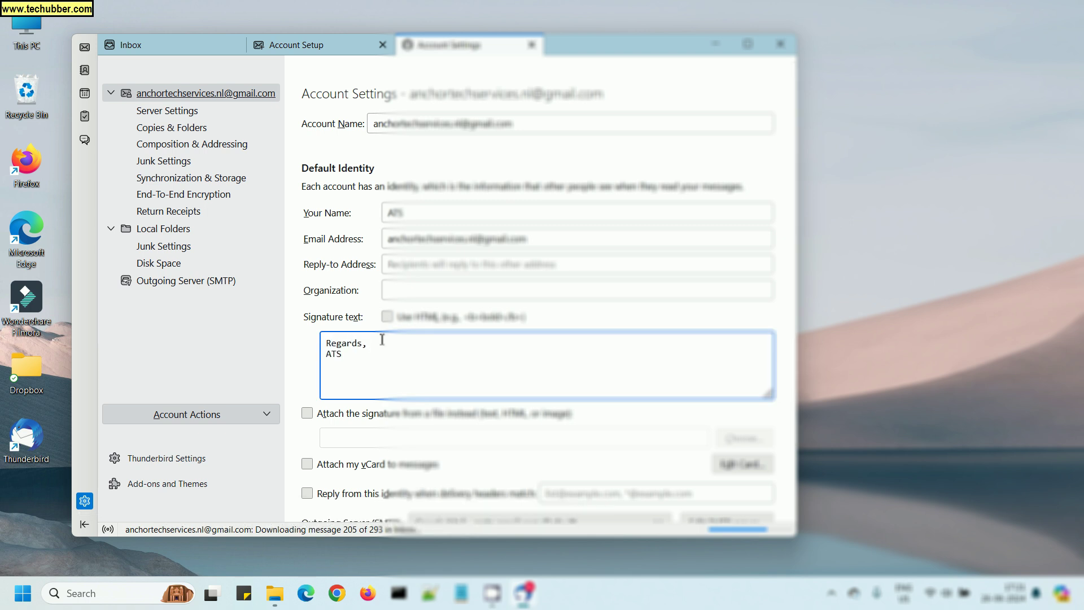
click(242, 111)
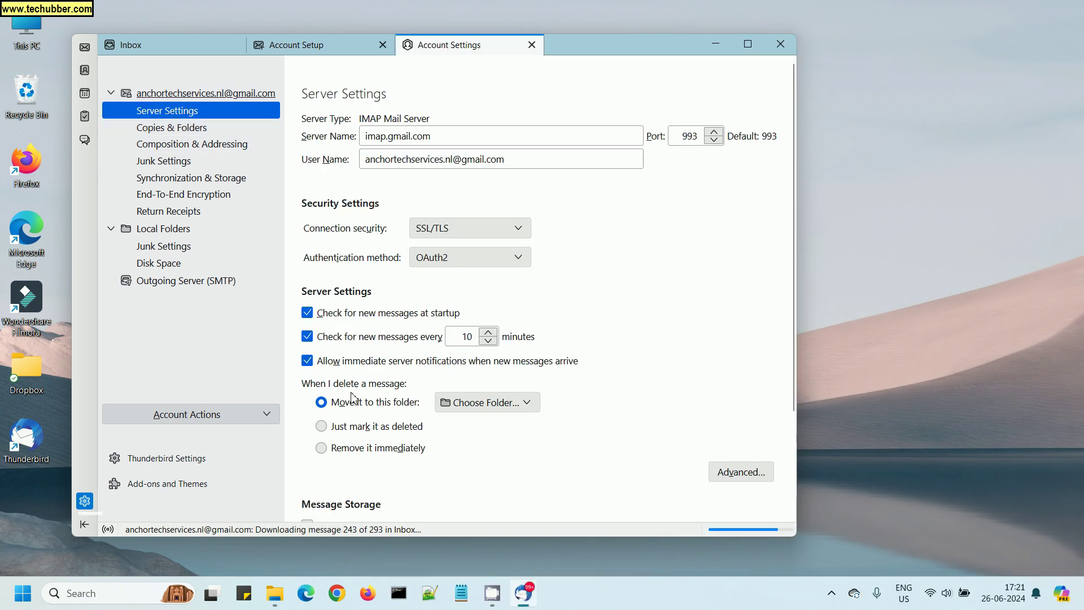
click(525, 403)
mouse_move(486, 102)
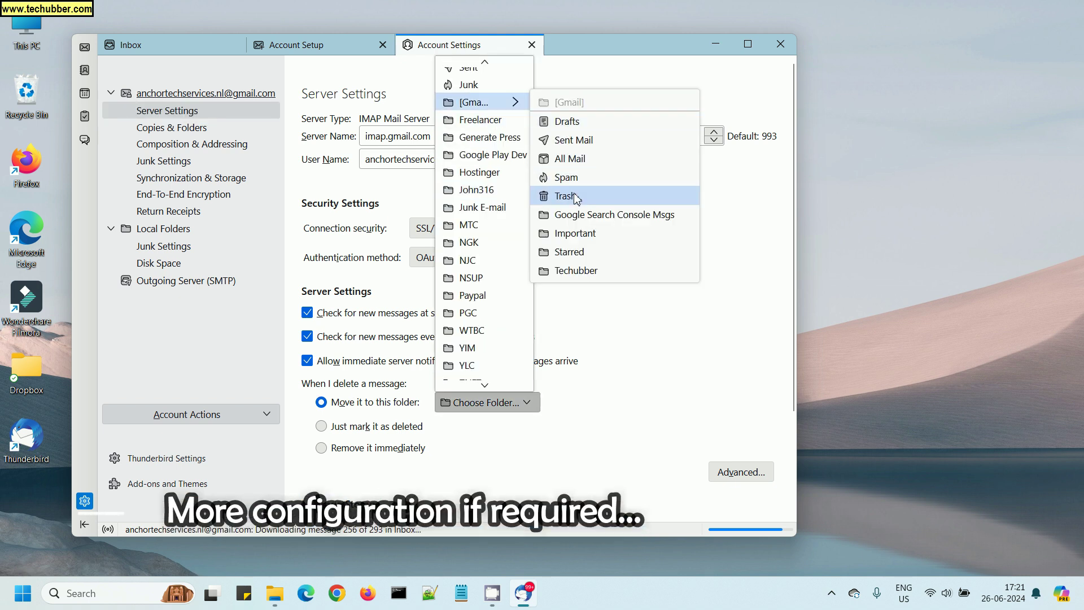
click(576, 196)
scroll(416, 416, down, 3)
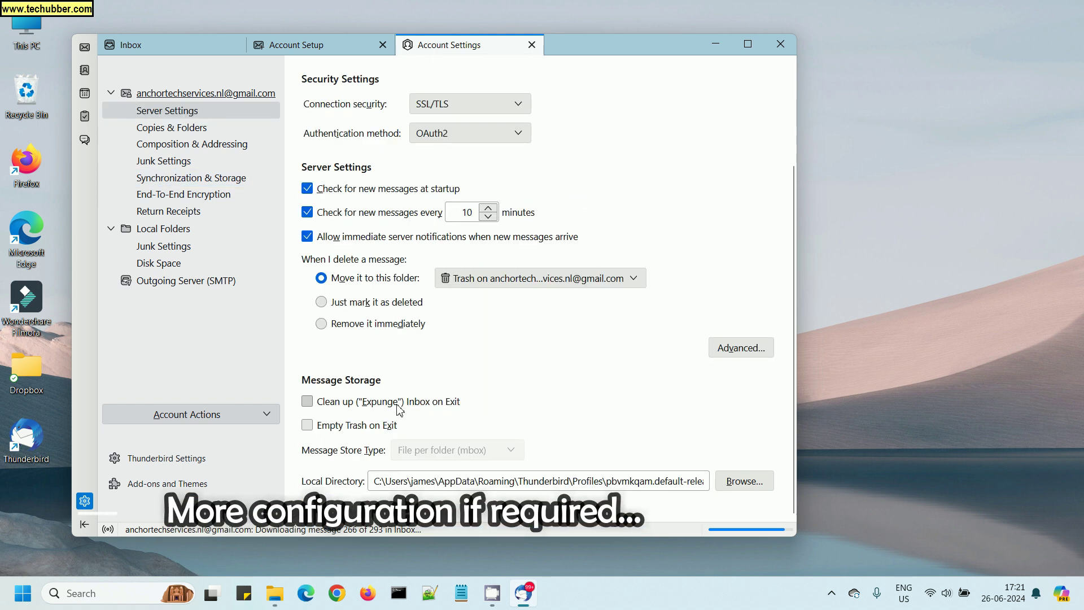
Keep message archives in the account's Archives folder.
click(175, 129)
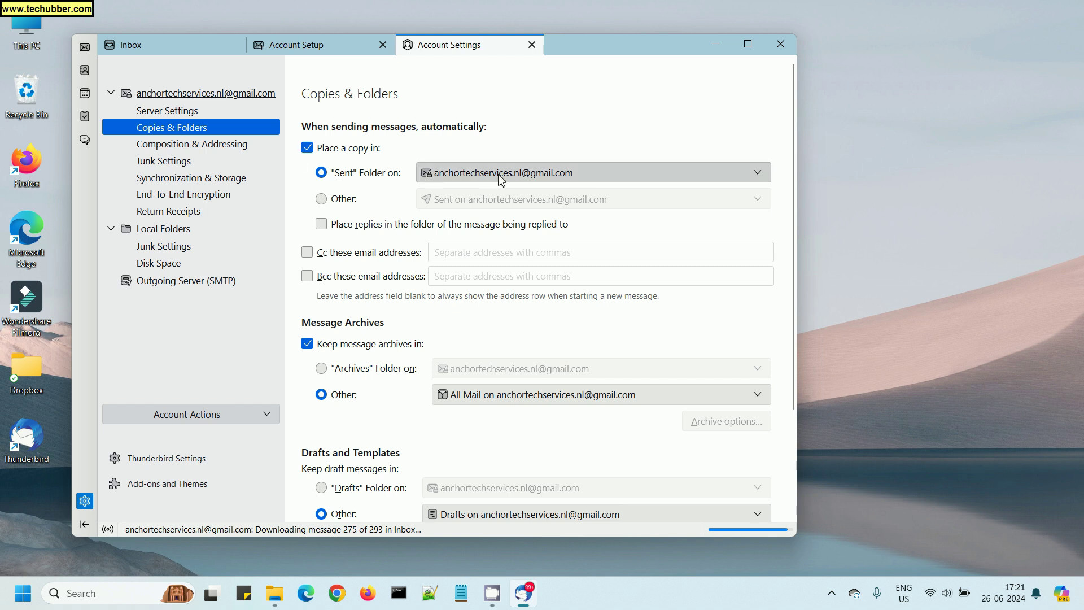
scroll(347, 318, down, 3)
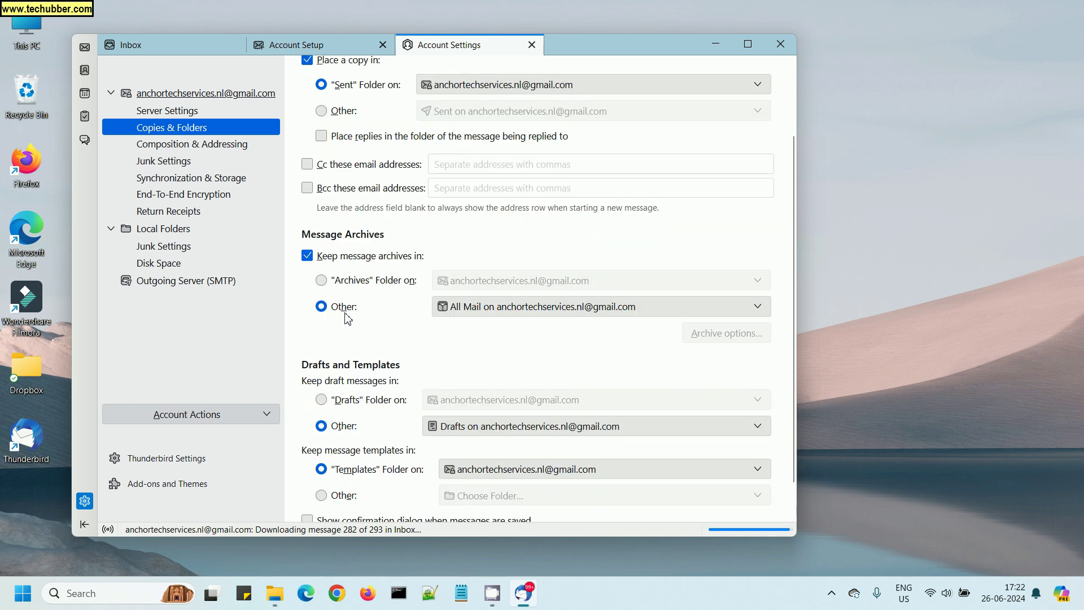
click(321, 281)
scroll(323, 368, down, 1)
Exempt Address Book senders from junk marking and move new junk to the Junk folder.
click(169, 144)
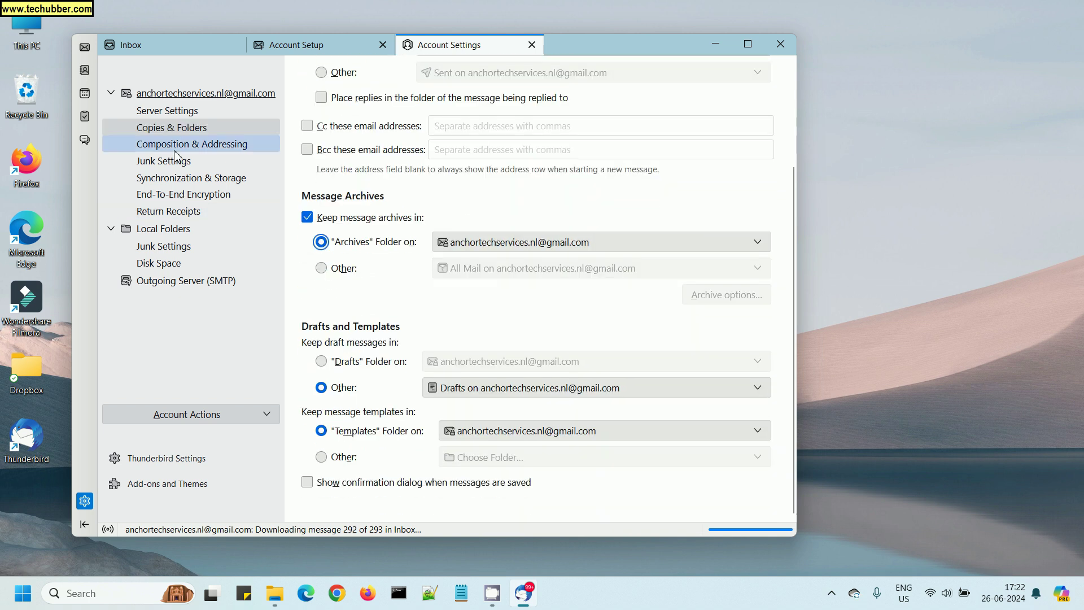
click(164, 161)
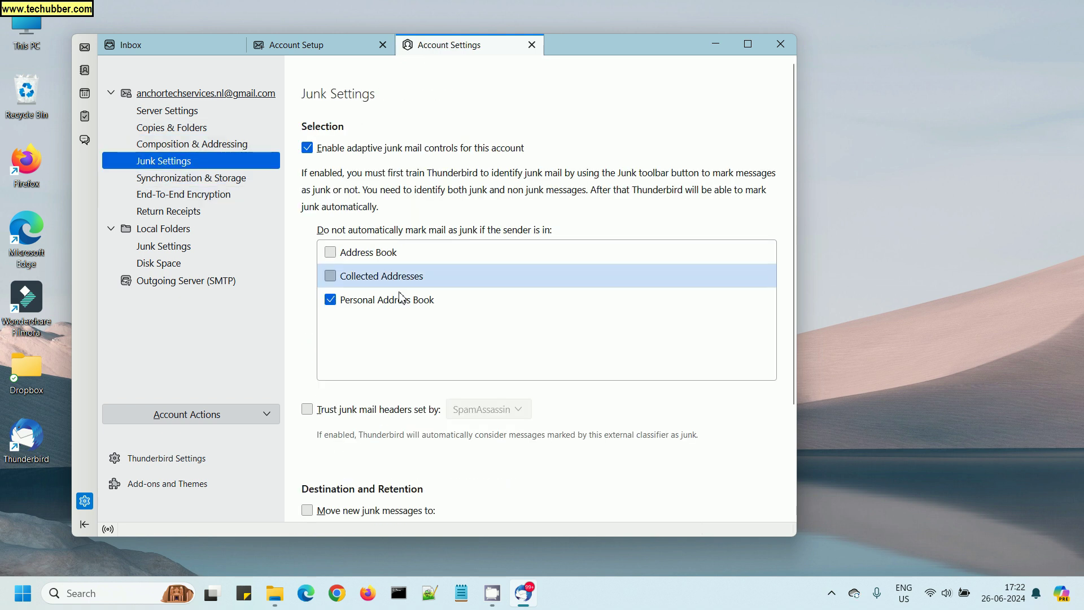
click(330, 252)
click(336, 278)
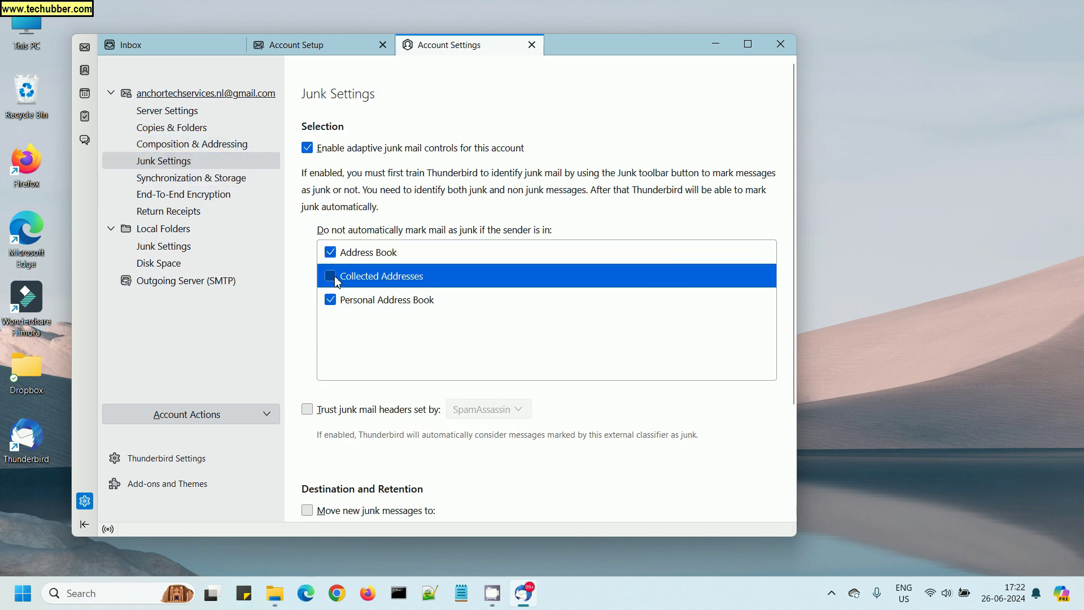
scroll(424, 417, down, 3)
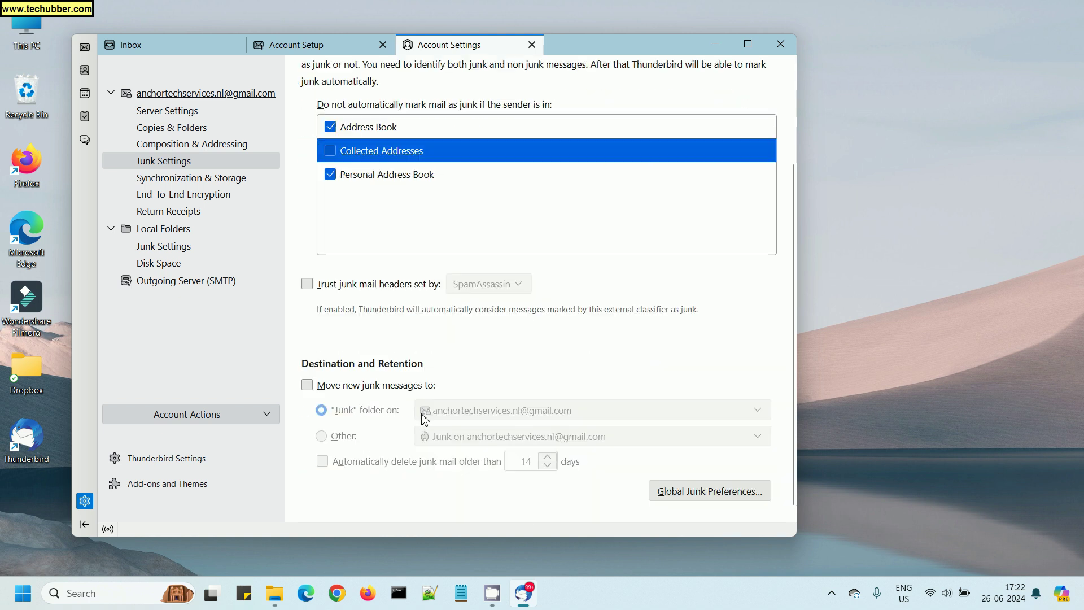
click(307, 375)
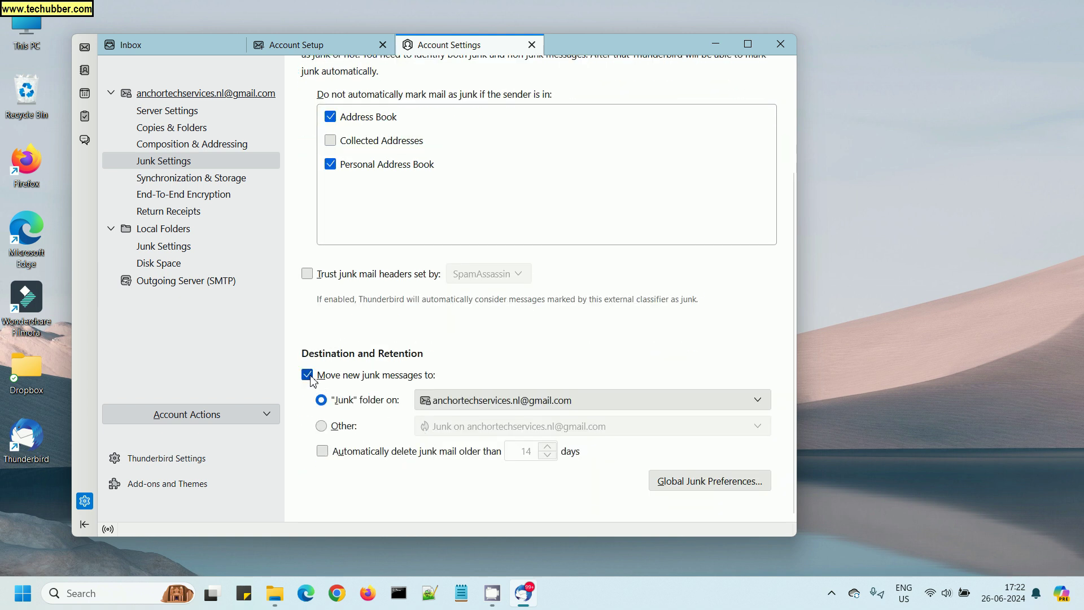
Review the synchronization, encryption, return receipt and outgoing server settings.
click(191, 178)
click(183, 194)
click(188, 213)
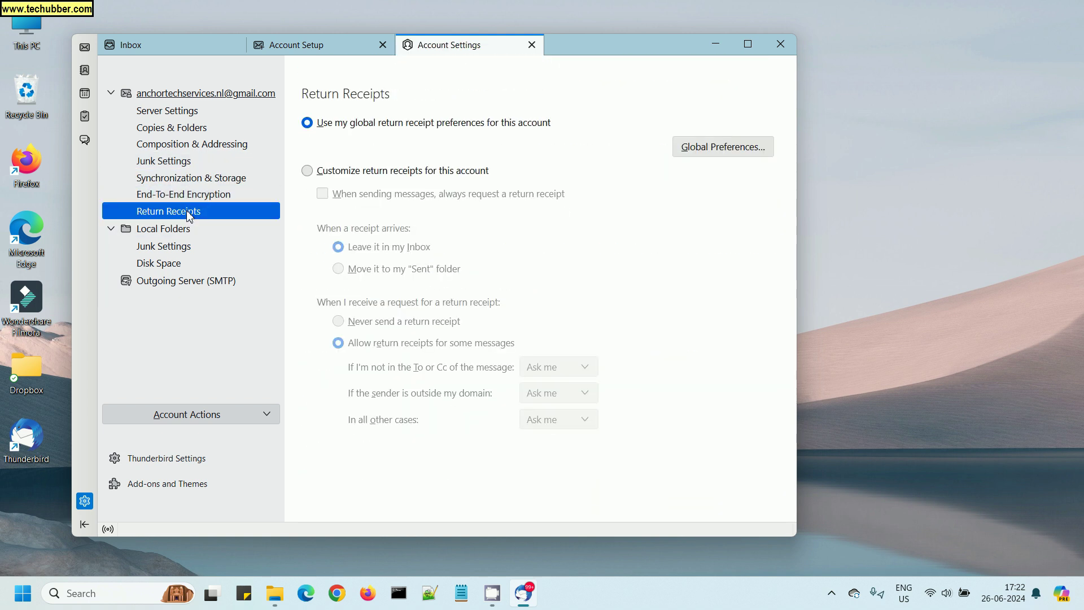
click(186, 280)
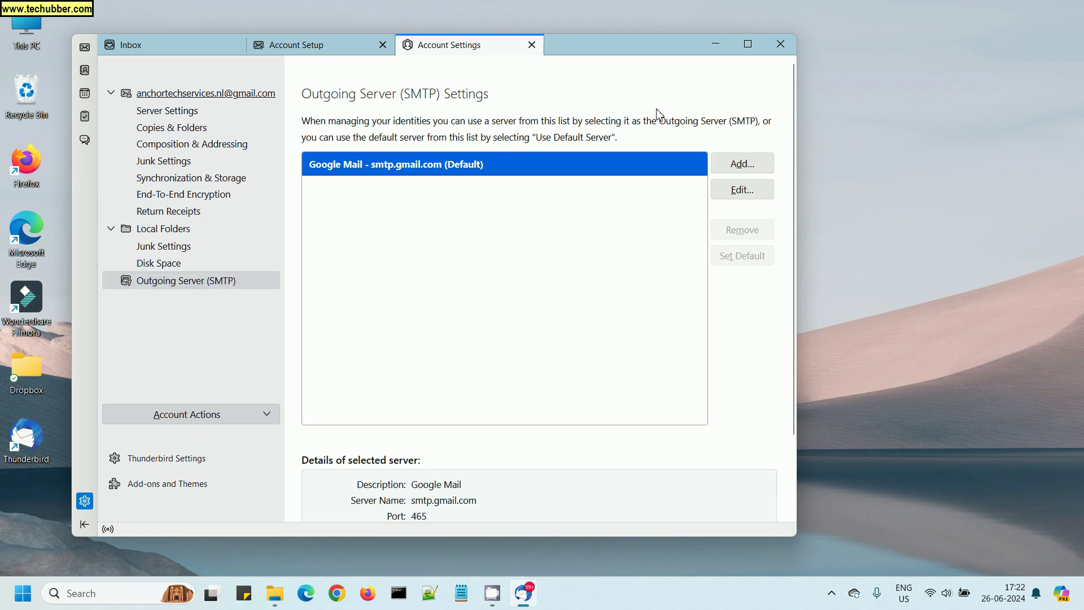
Make Thunderbird the default mail client, sort the Inbox newest first, and open the Security alert message.
click(532, 45)
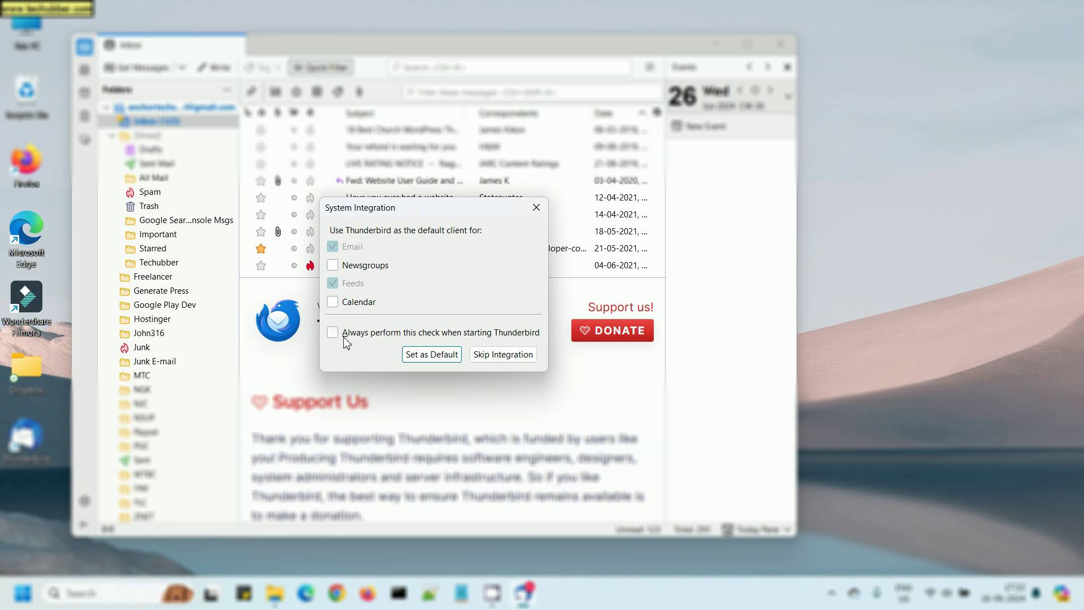
click(430, 354)
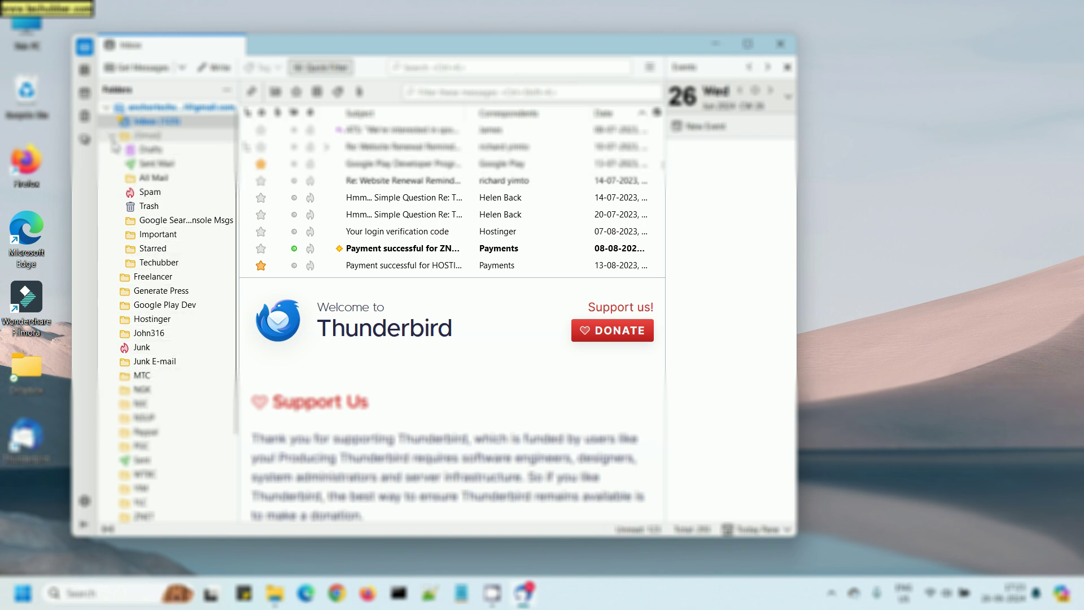
click(113, 145)
click(113, 137)
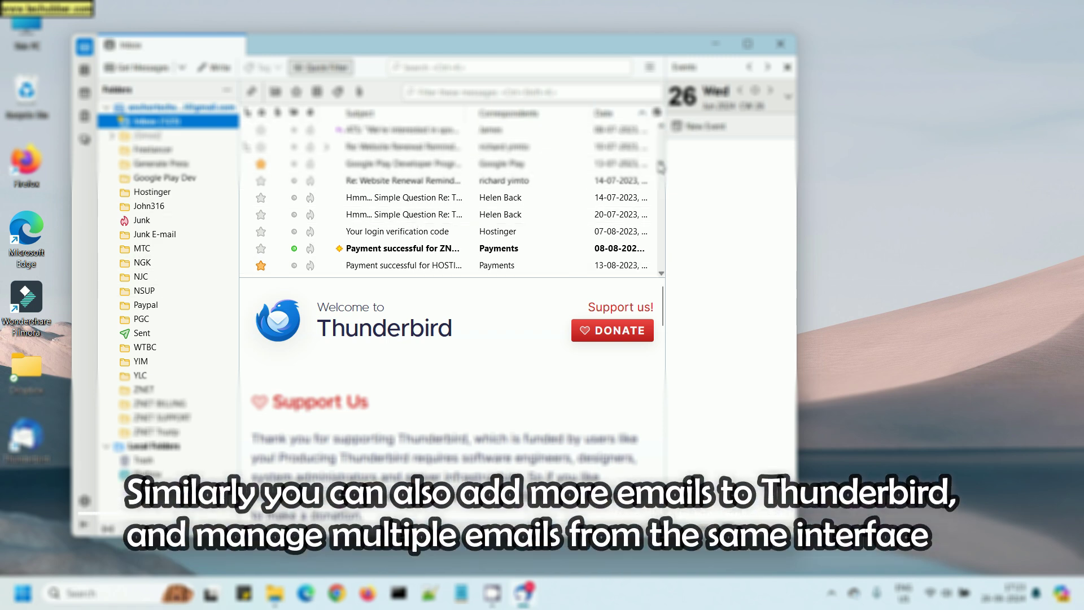
drag(665, 169, 701, 169)
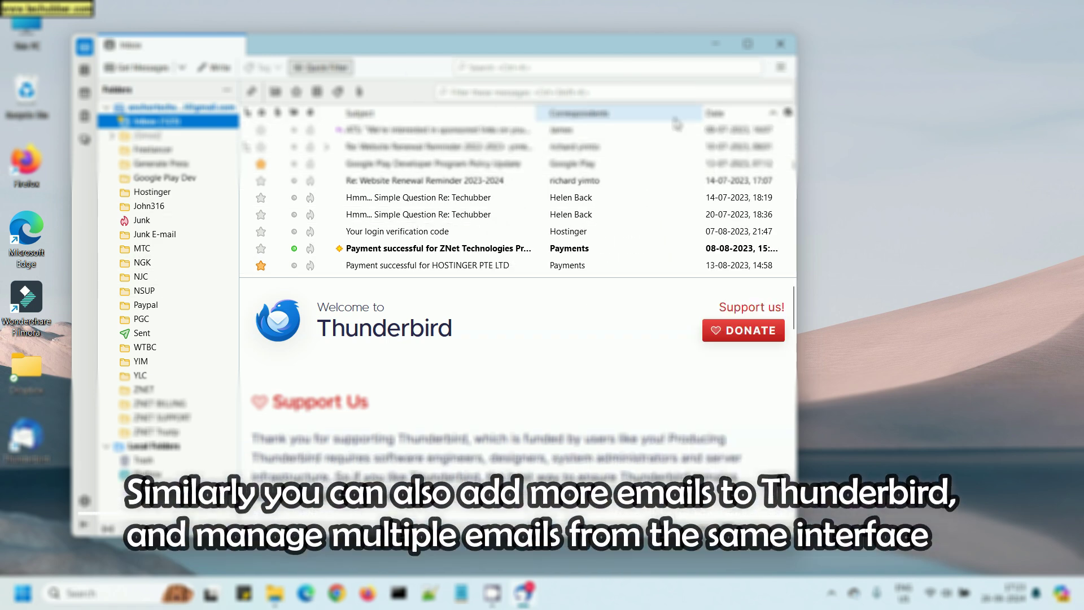
click(713, 113)
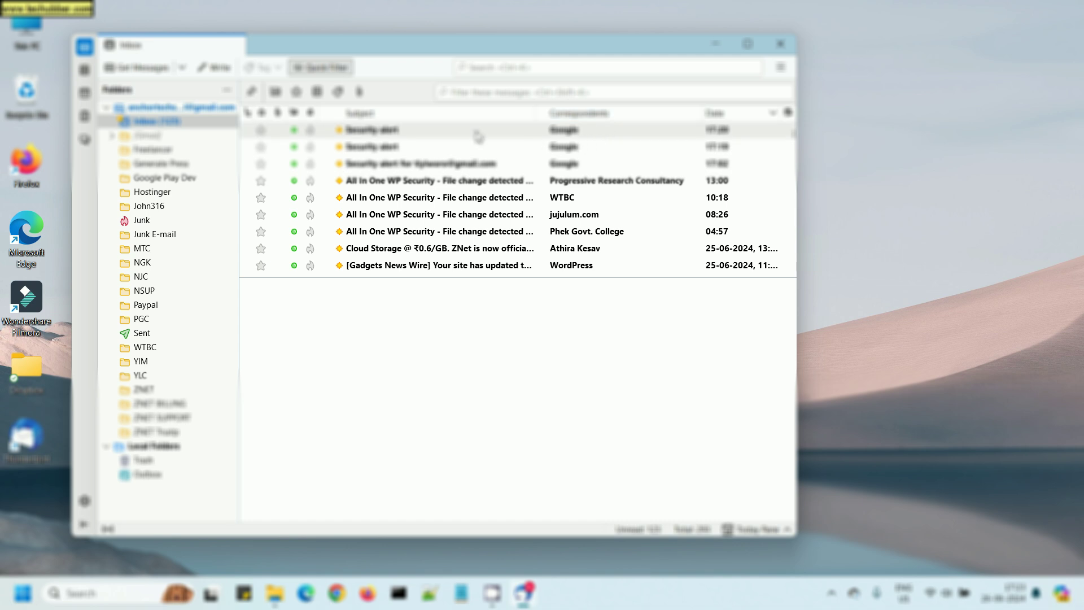
click(475, 132)
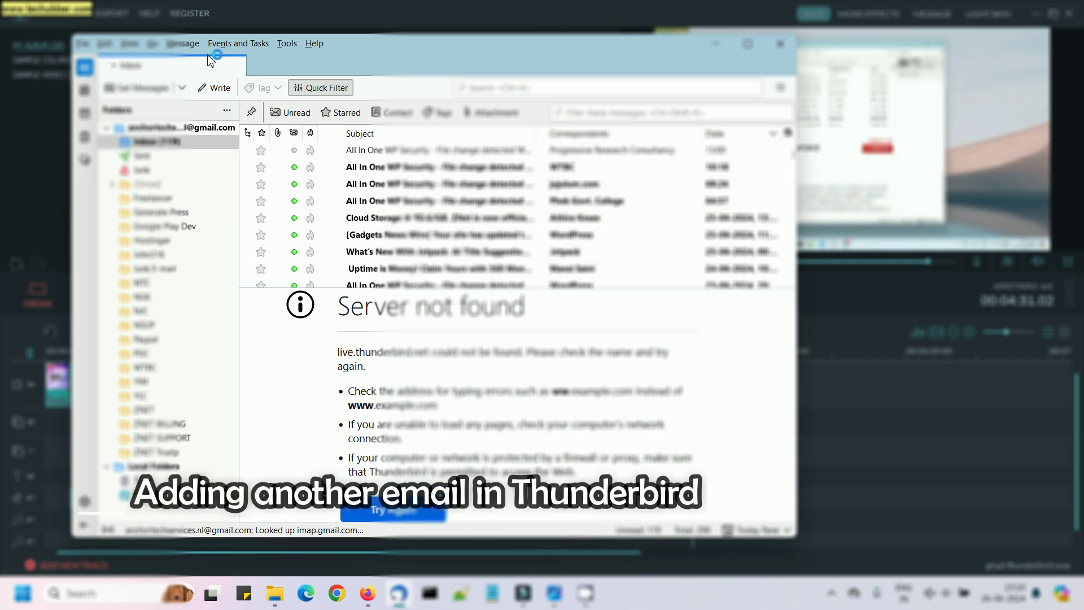
Reopen Account Settings from Tools and show the Account Actions list with Add Mail Account.
click(287, 44)
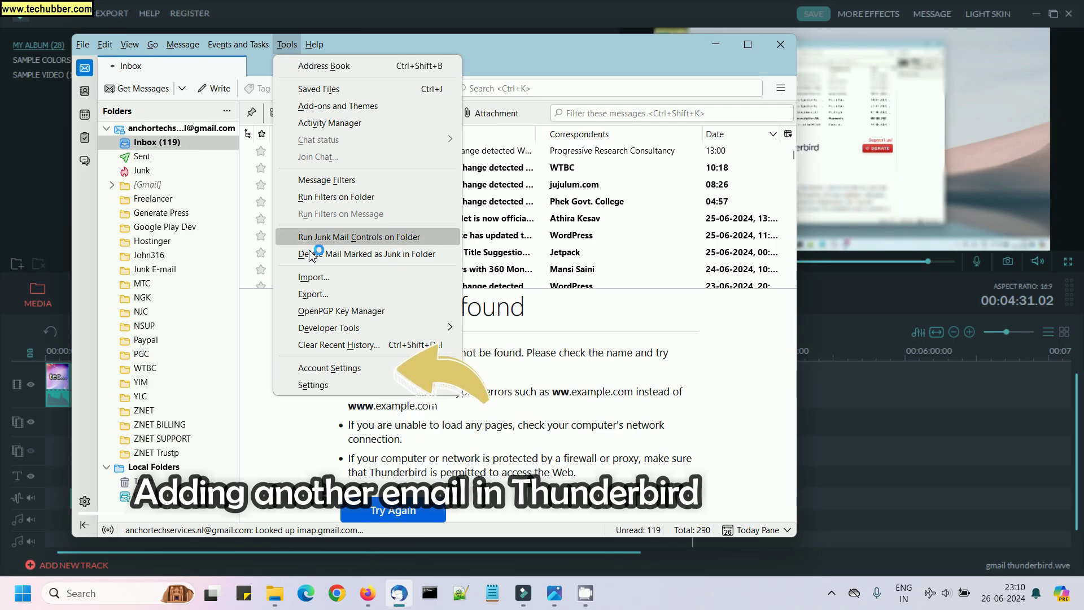
click(323, 367)
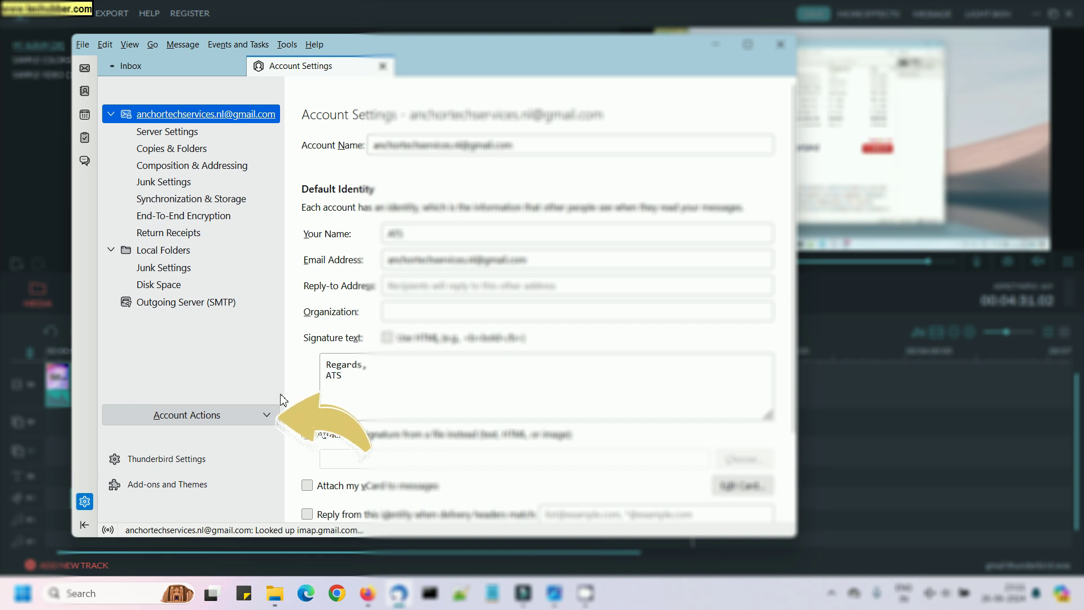
click(253, 415)
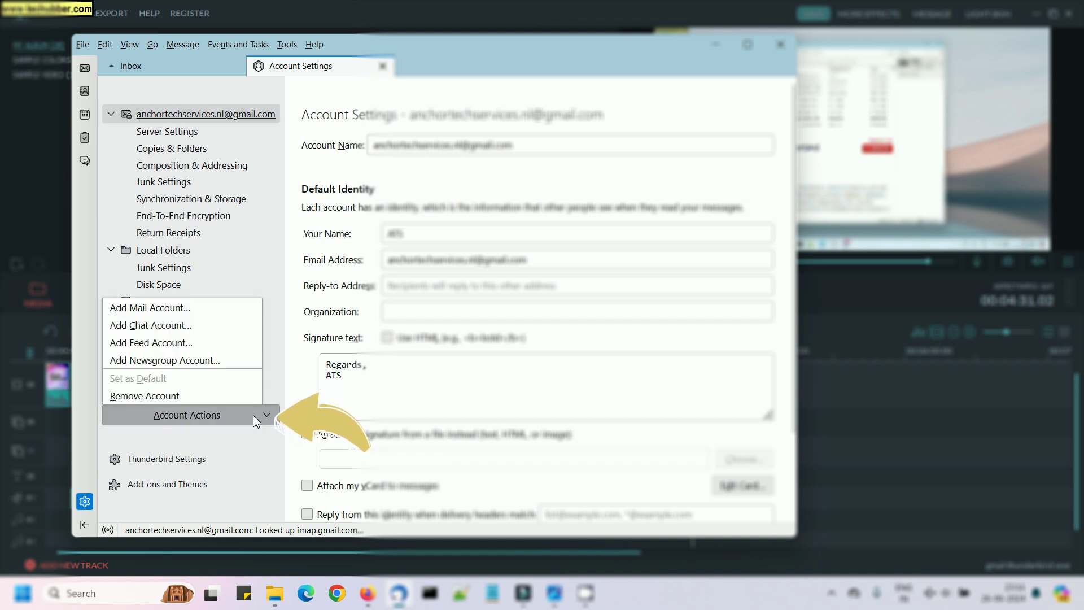
Start adding another mail account, clear the prefilled full name, then open the screen recorder's tray menu.
click(235, 314)
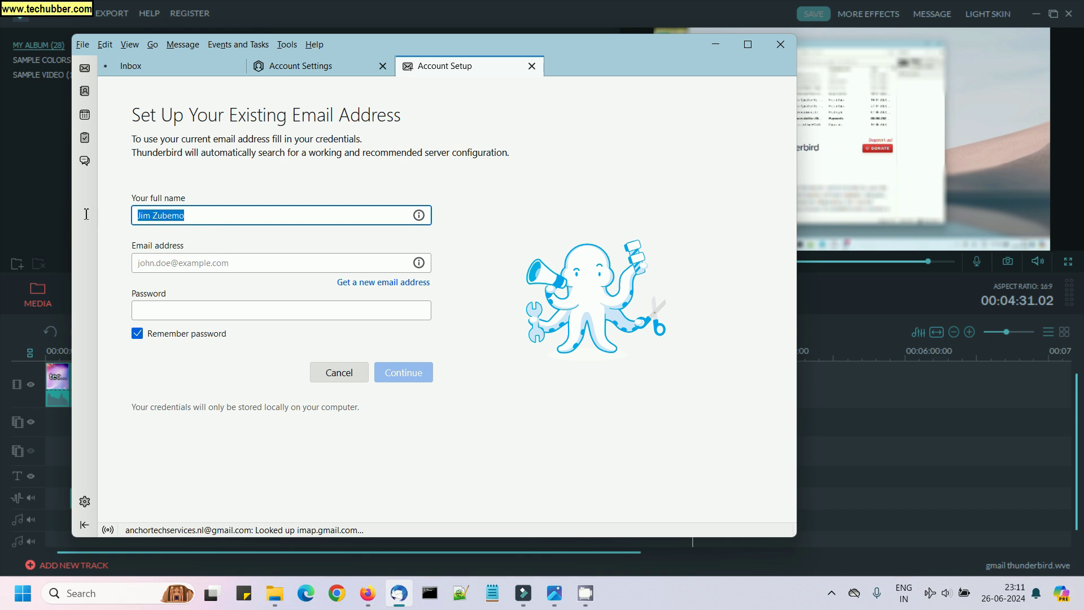
key(BackSpace)
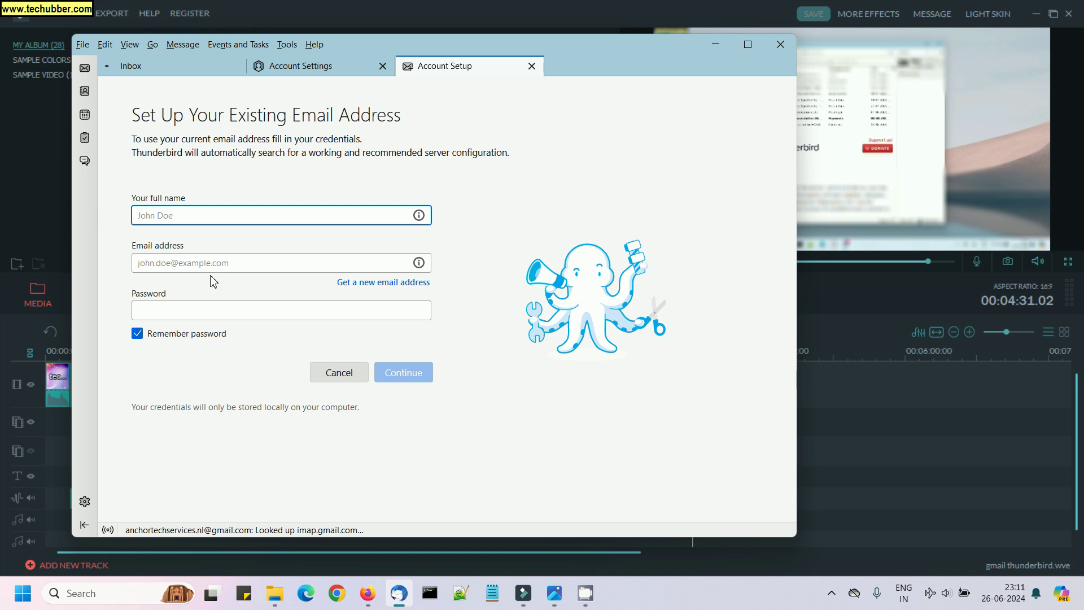
click(831, 592)
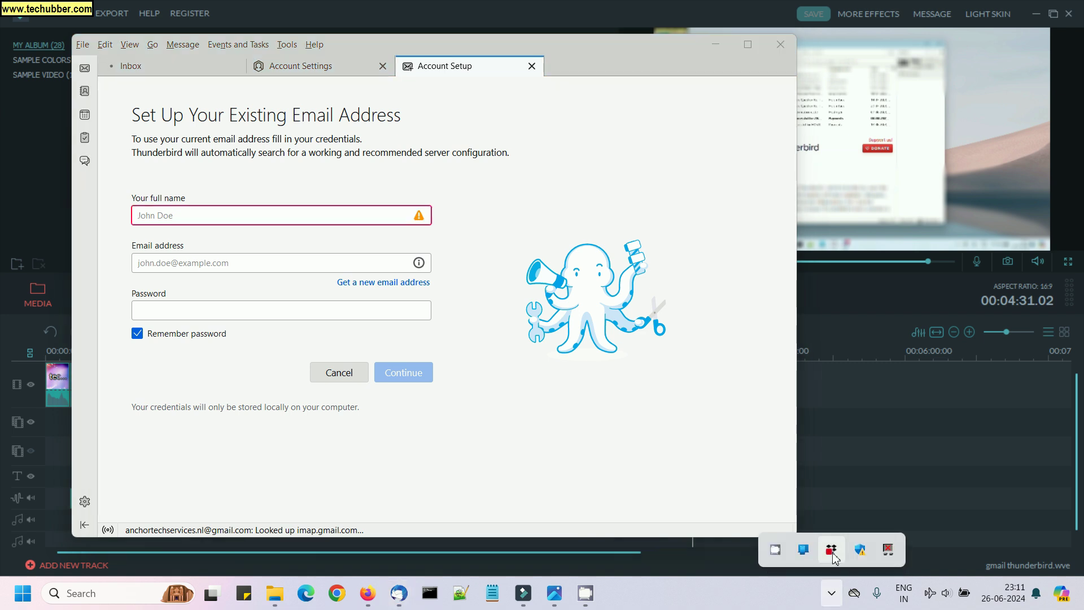
right_click(782, 553)
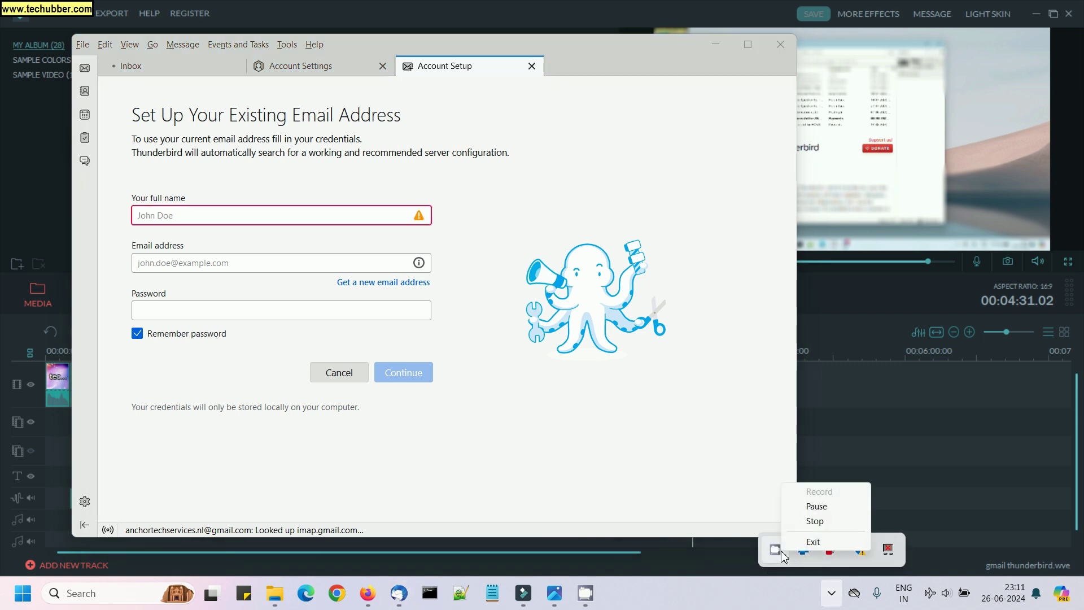